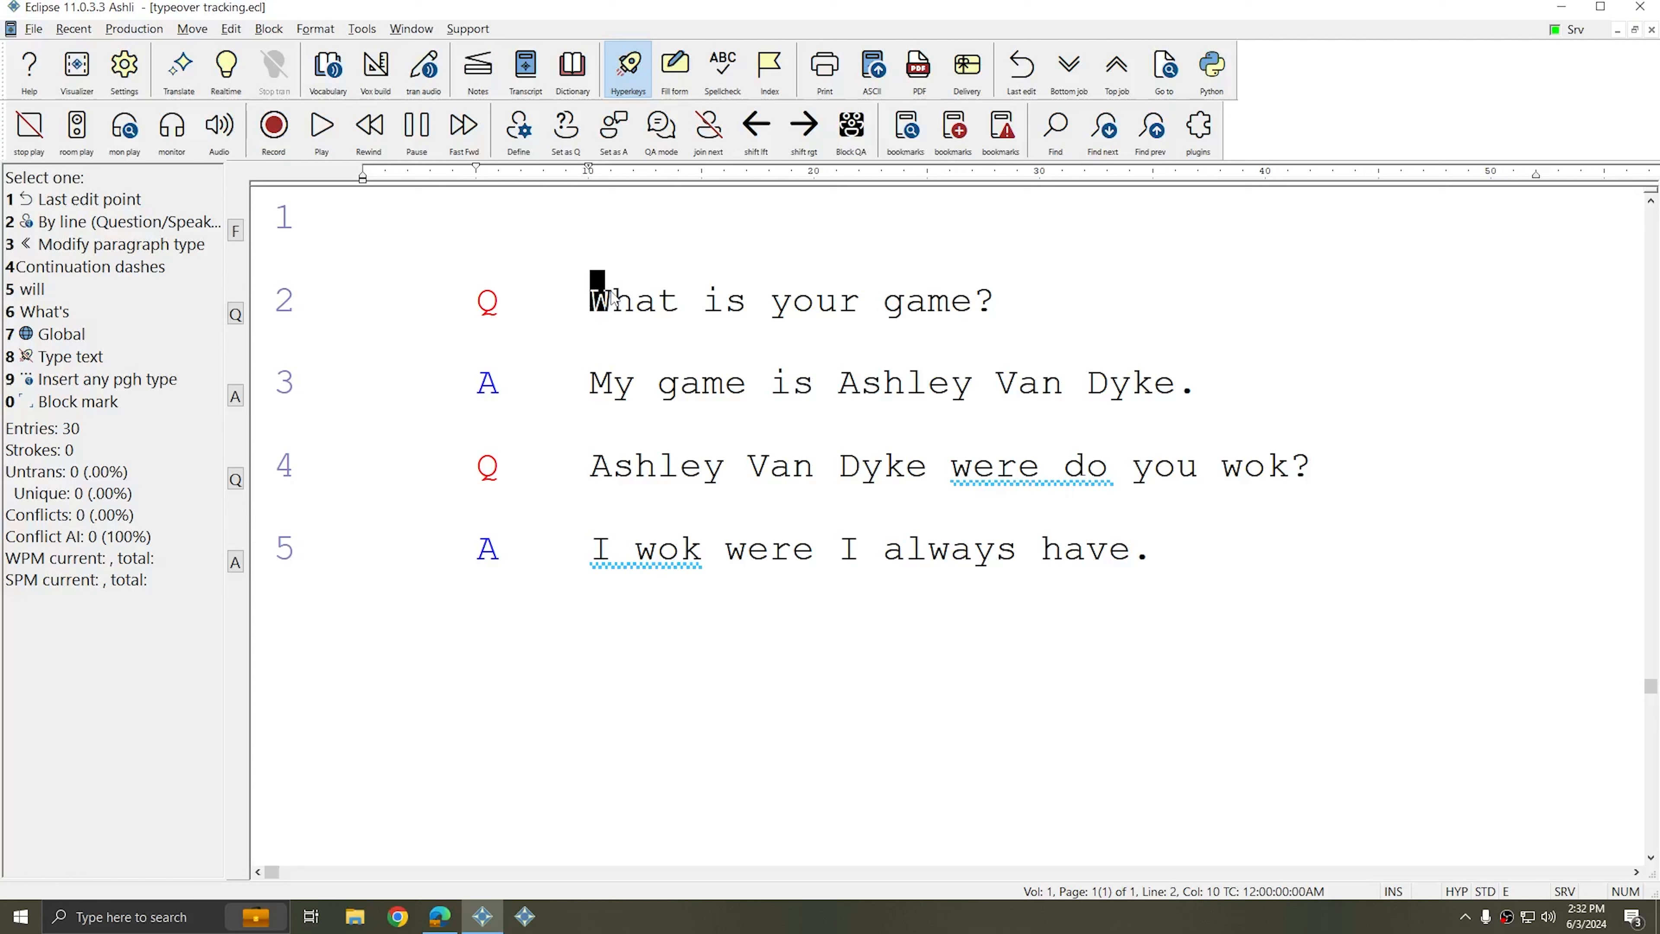
Replace "game" with "name" in the line 2 question and delete the old word
{"action": "left_click", "coordinate": [893, 303]}
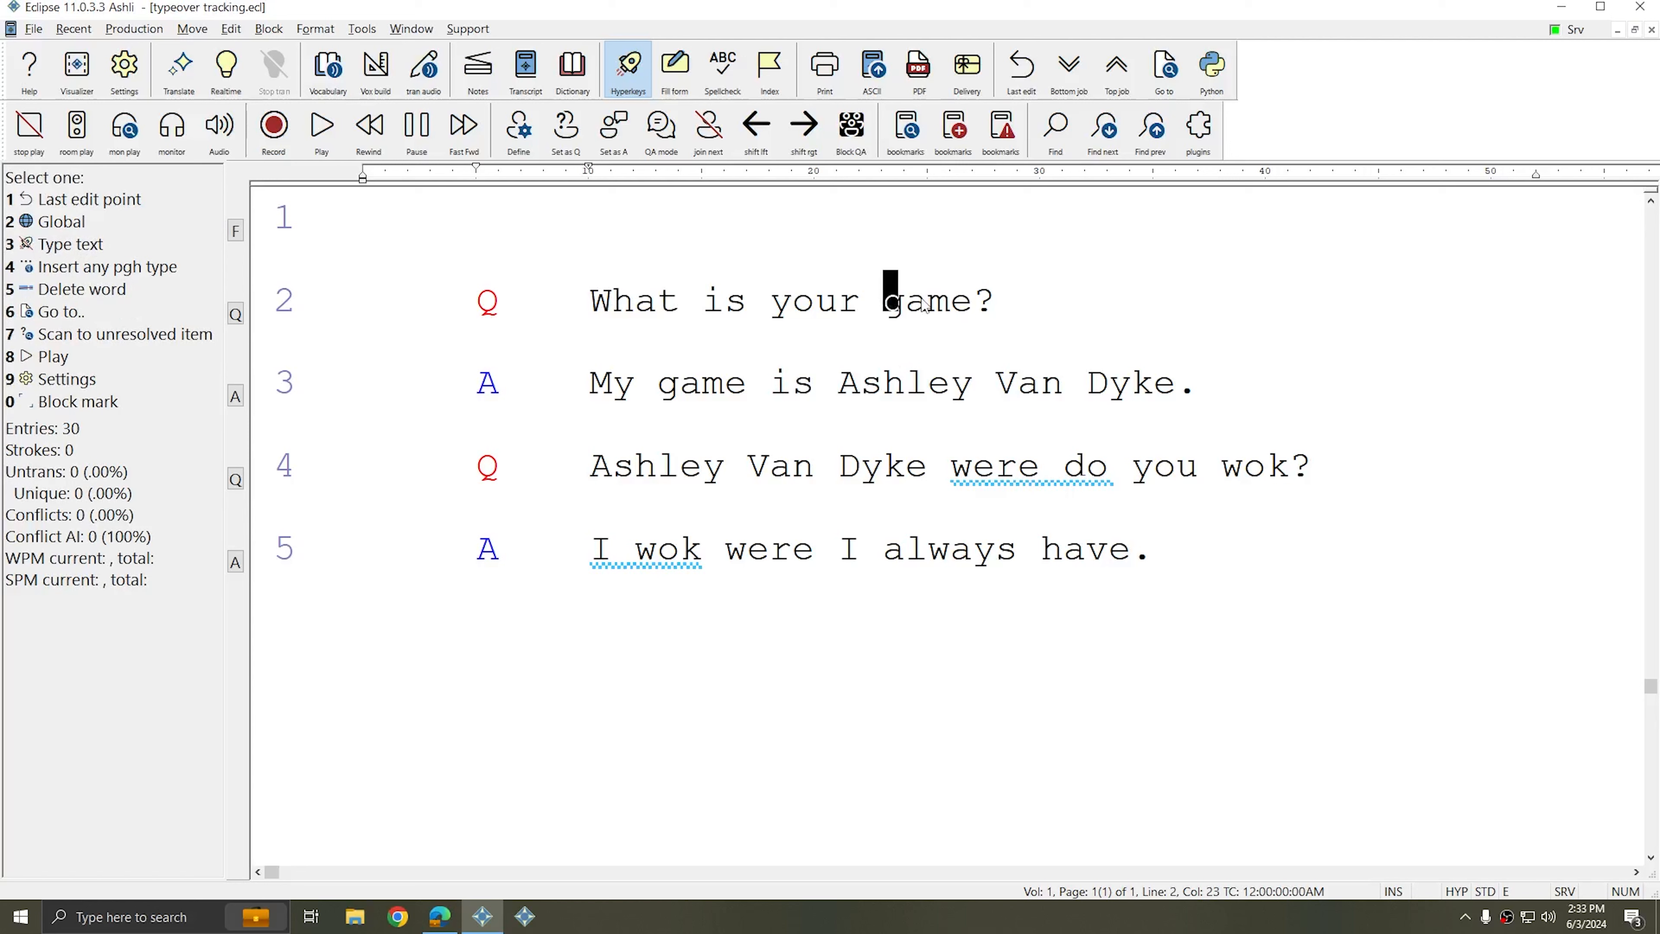
{"action": "type", "text": "3"}
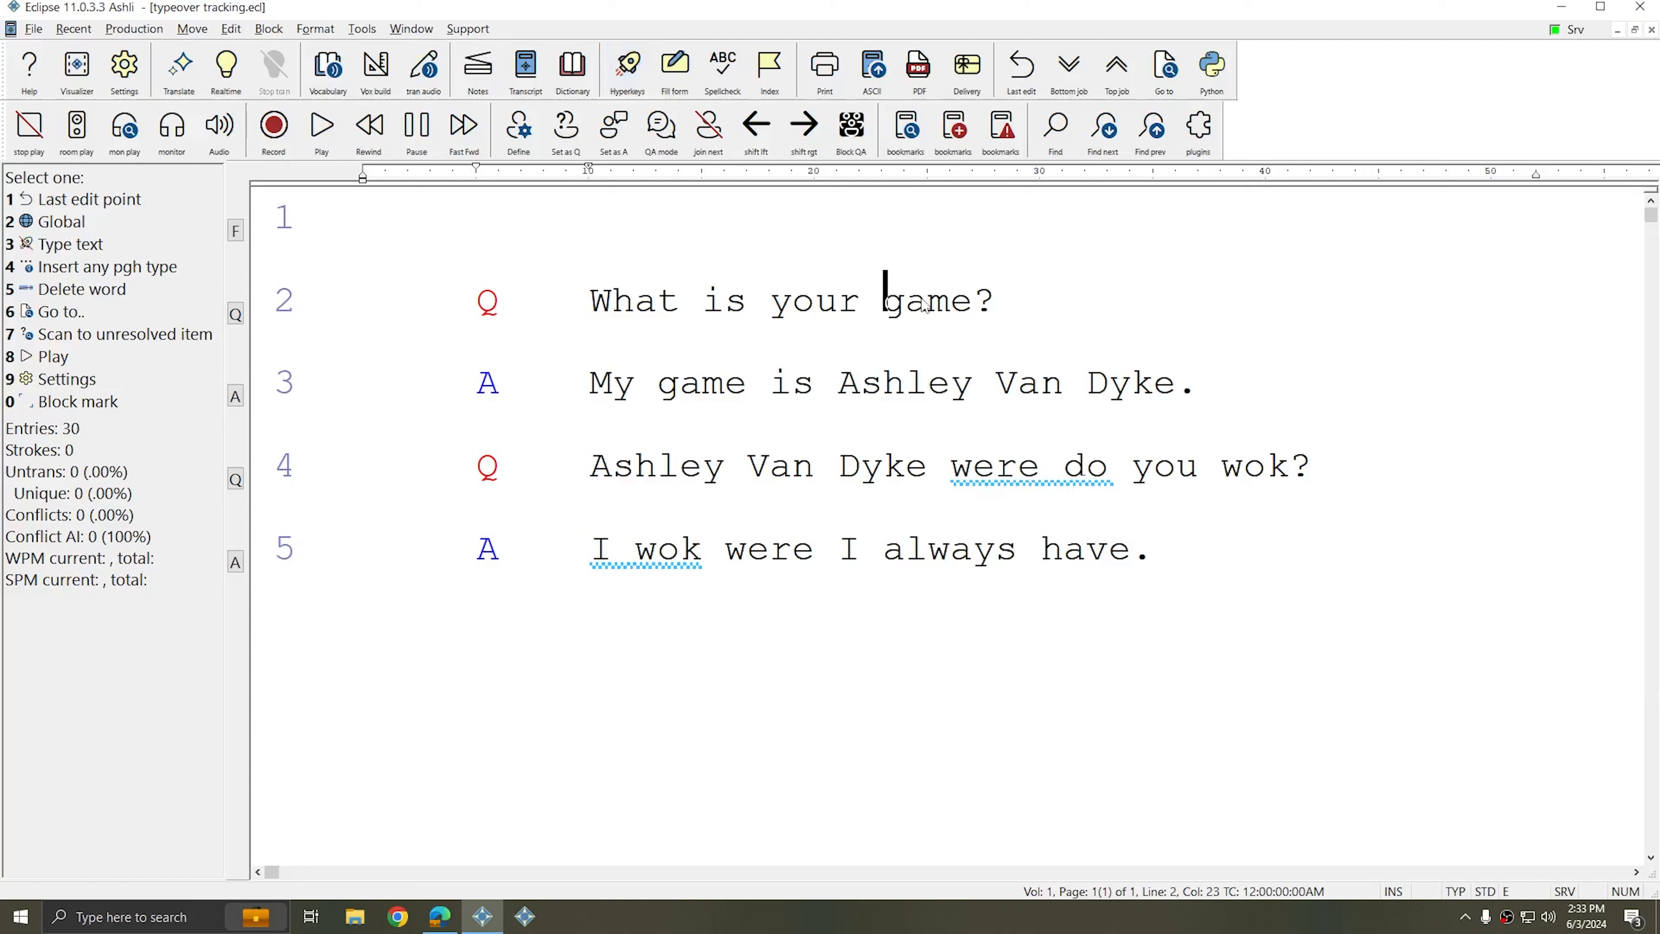
{"action": "type", "text": "name"}
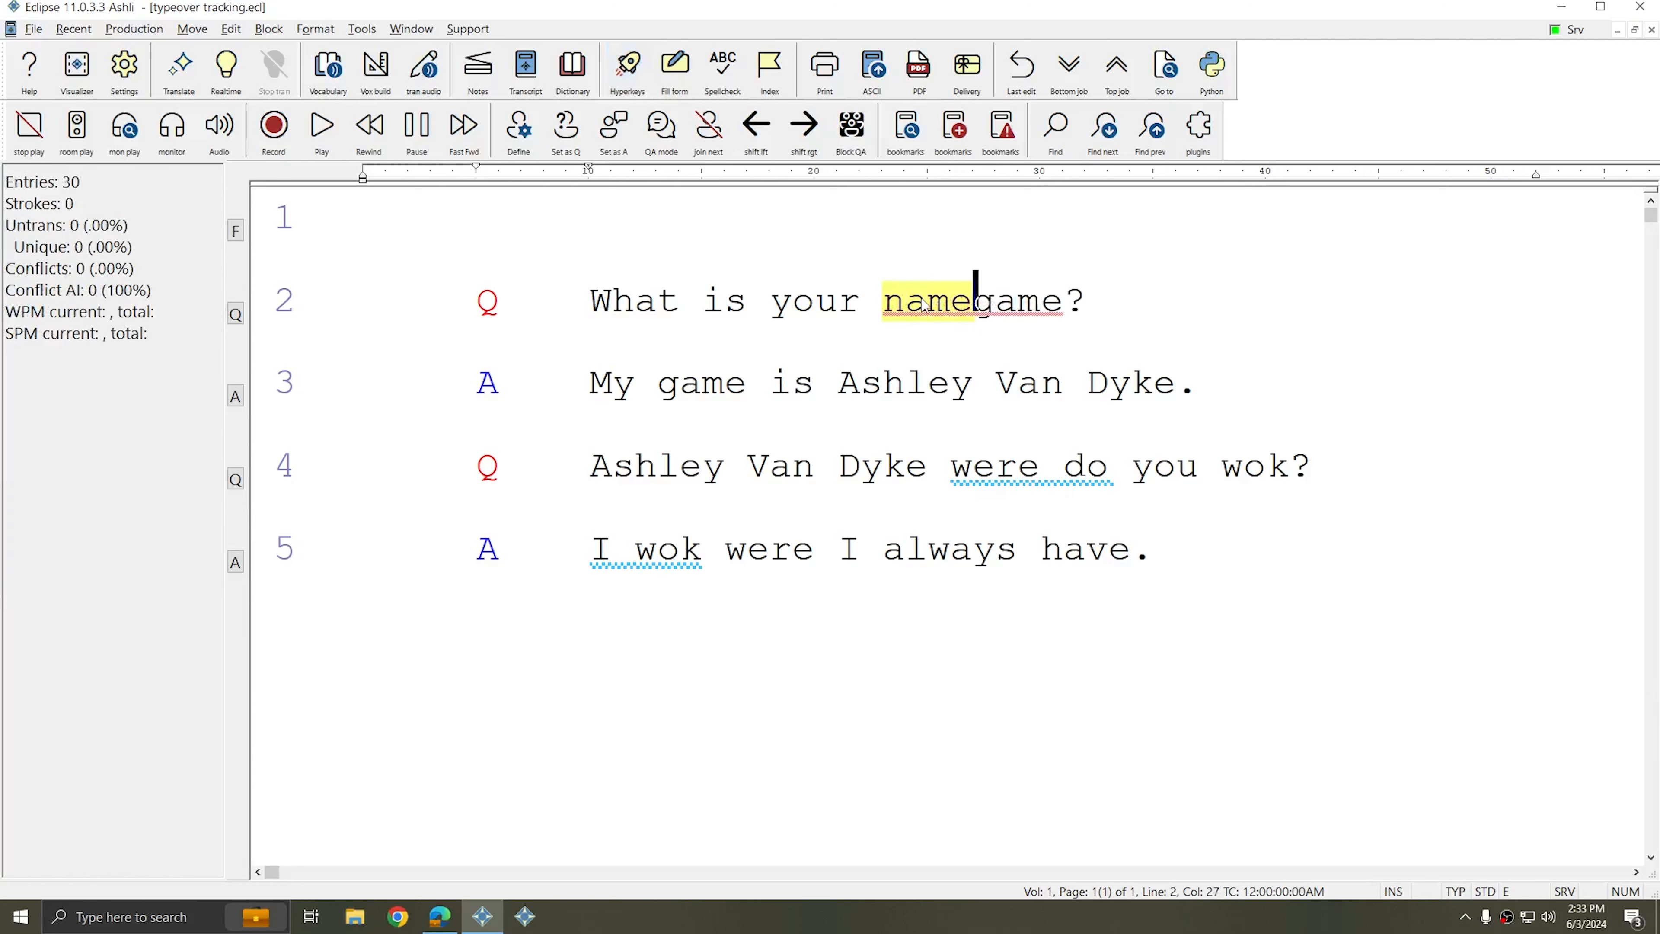
{"action": "key", "text": "Return"}
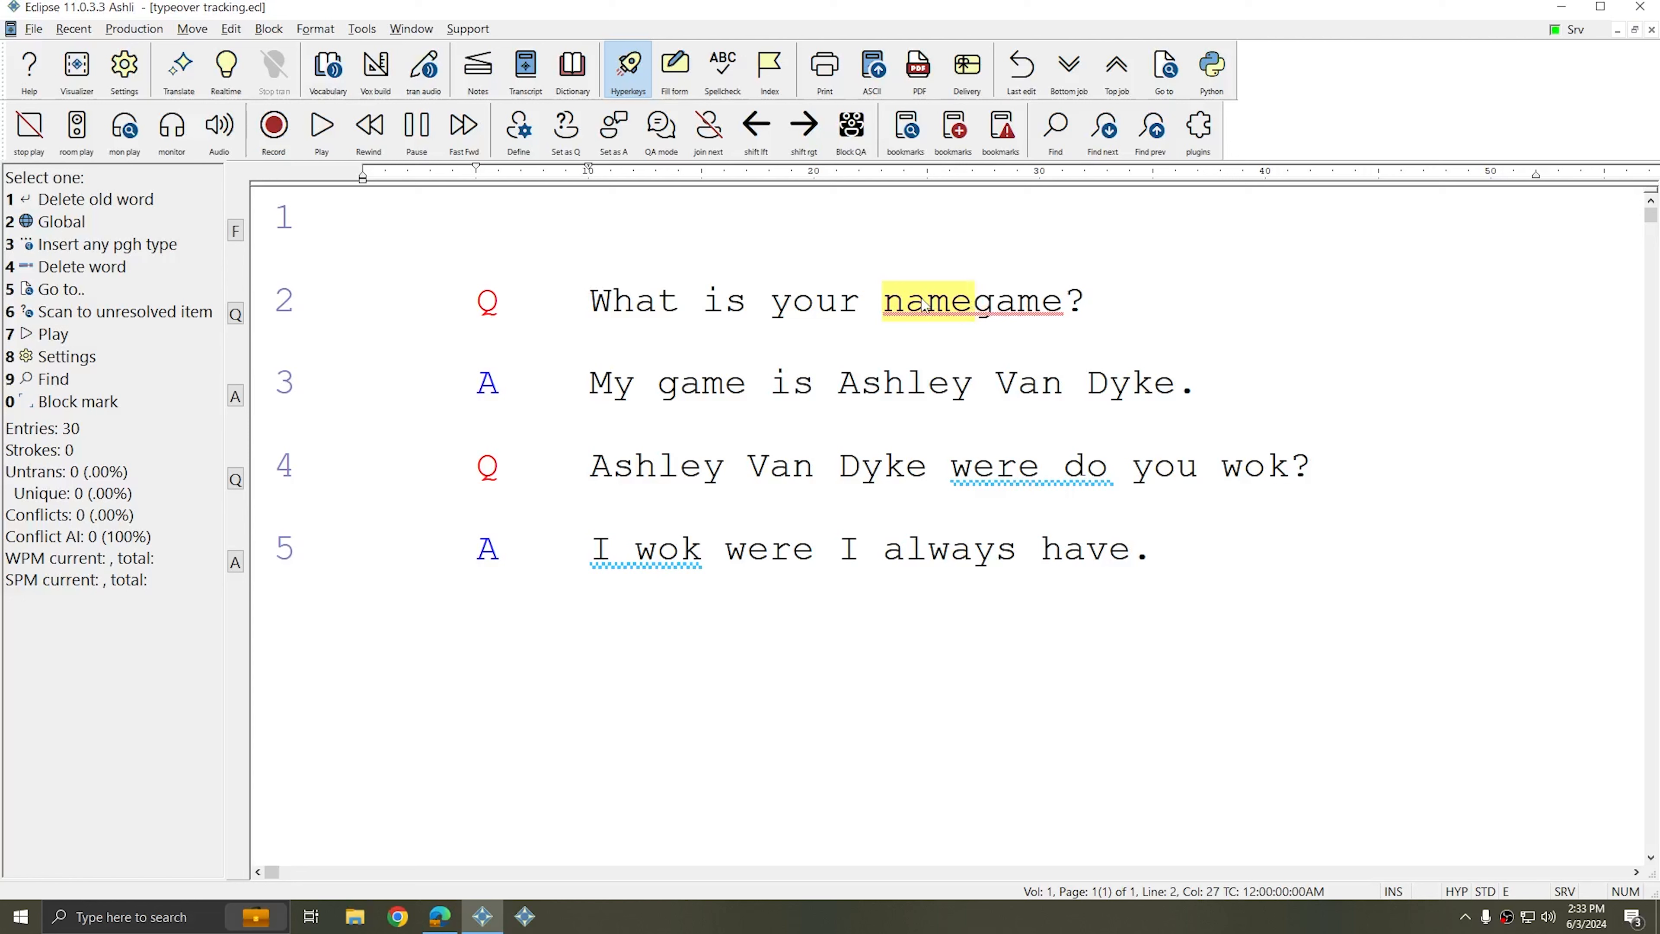
{"action": "key", "text": "1"}
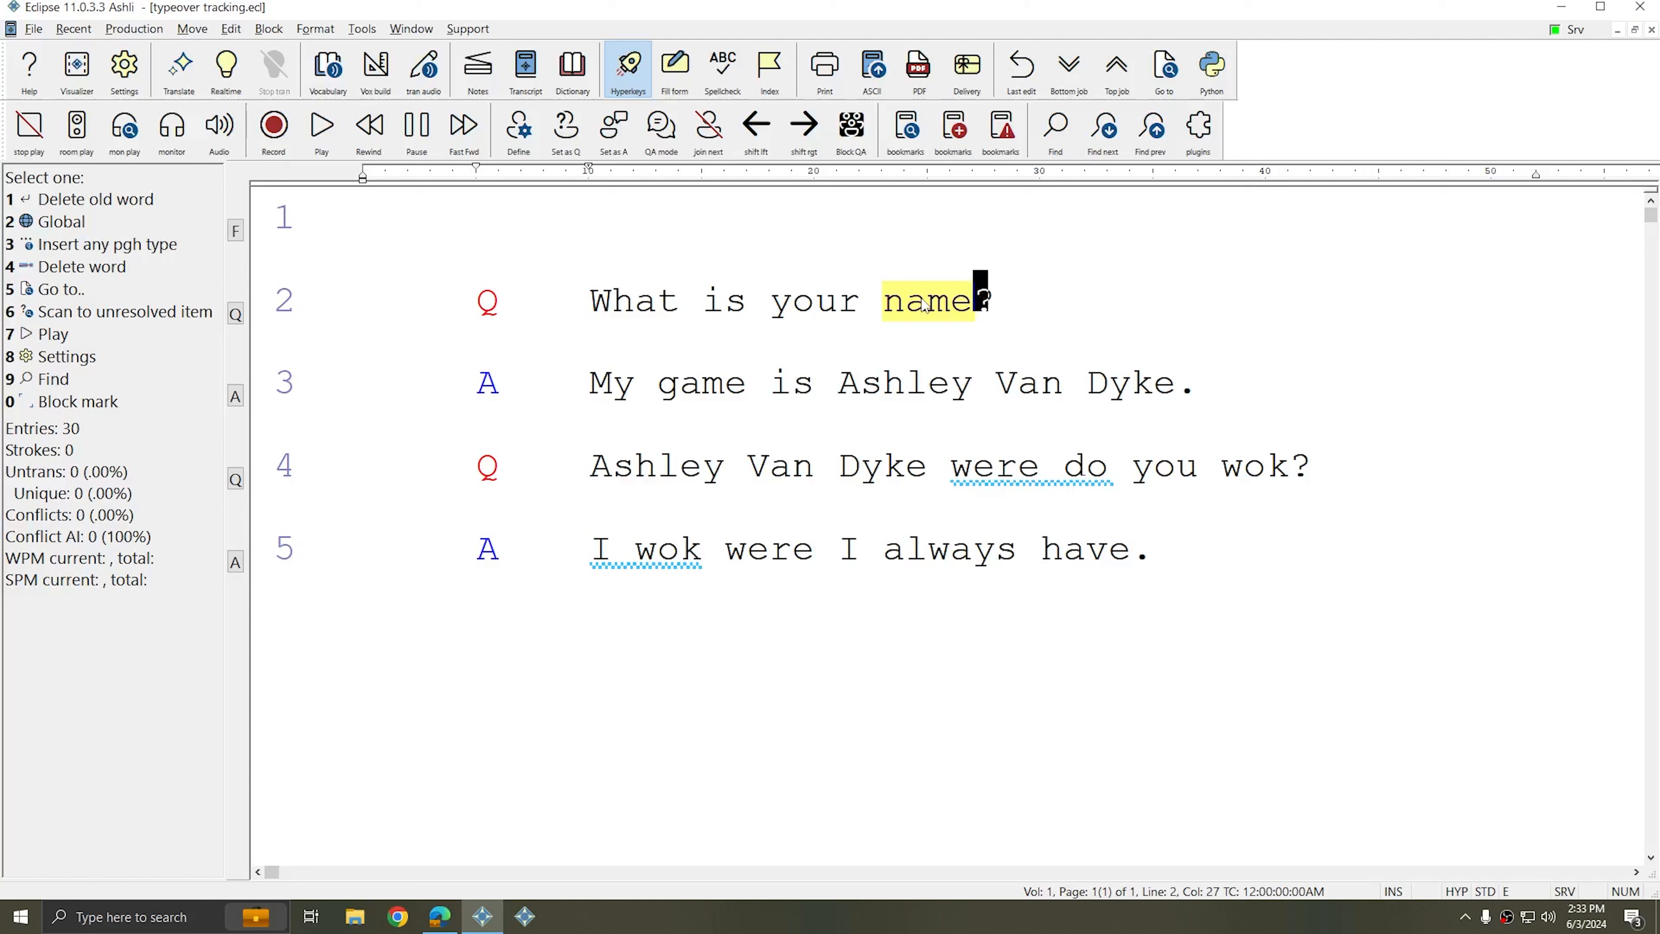
Replace "your" with "tour" in the line 2 question and delete the old word
{"action": "key", "text": "ctrl+Left"}
{"action": "key", "text": "ctrl+Left"}
{"action": "key", "text": "3"}
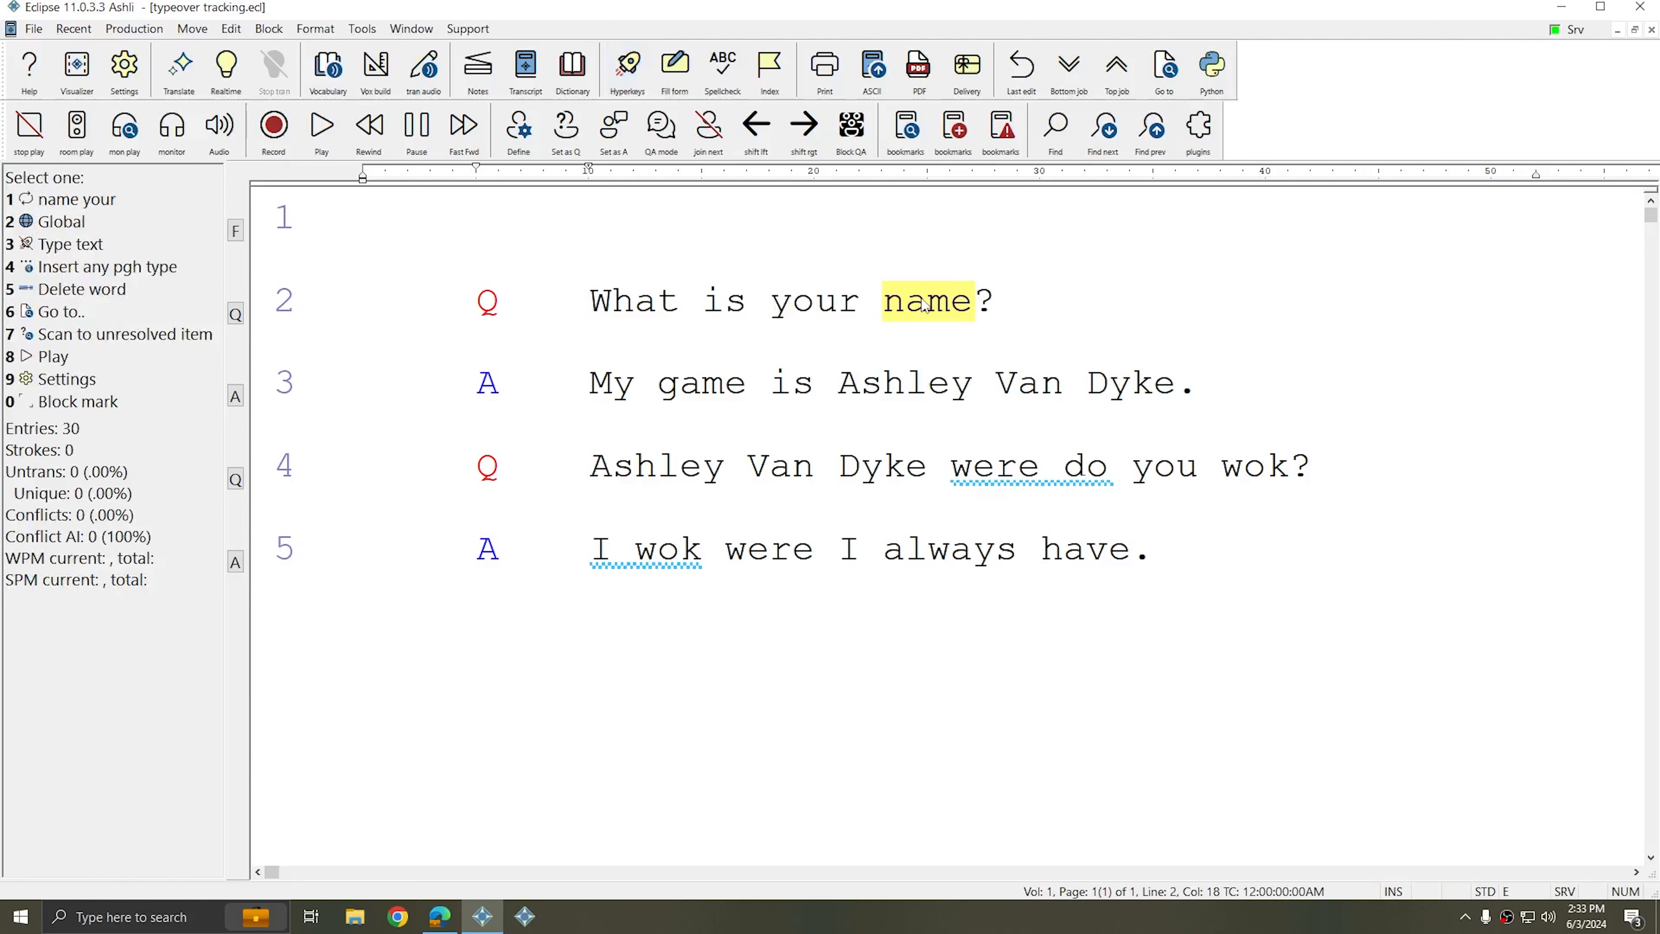
{"action": "type", "text": "tour"}
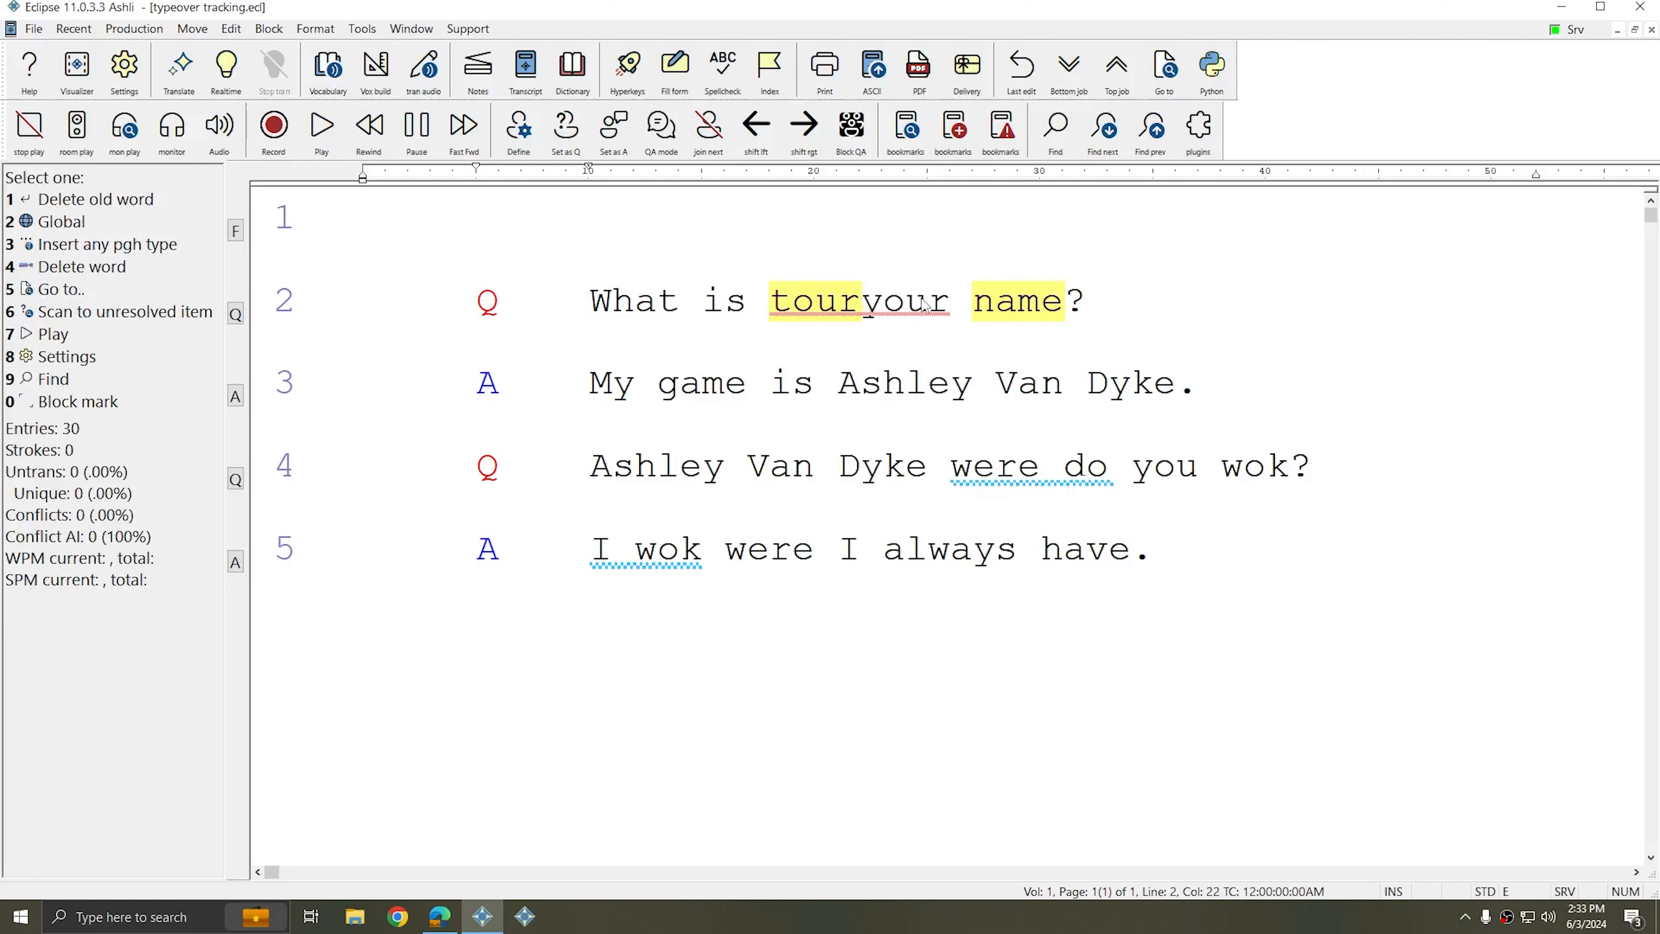
{"action": "type", "text": "1"}
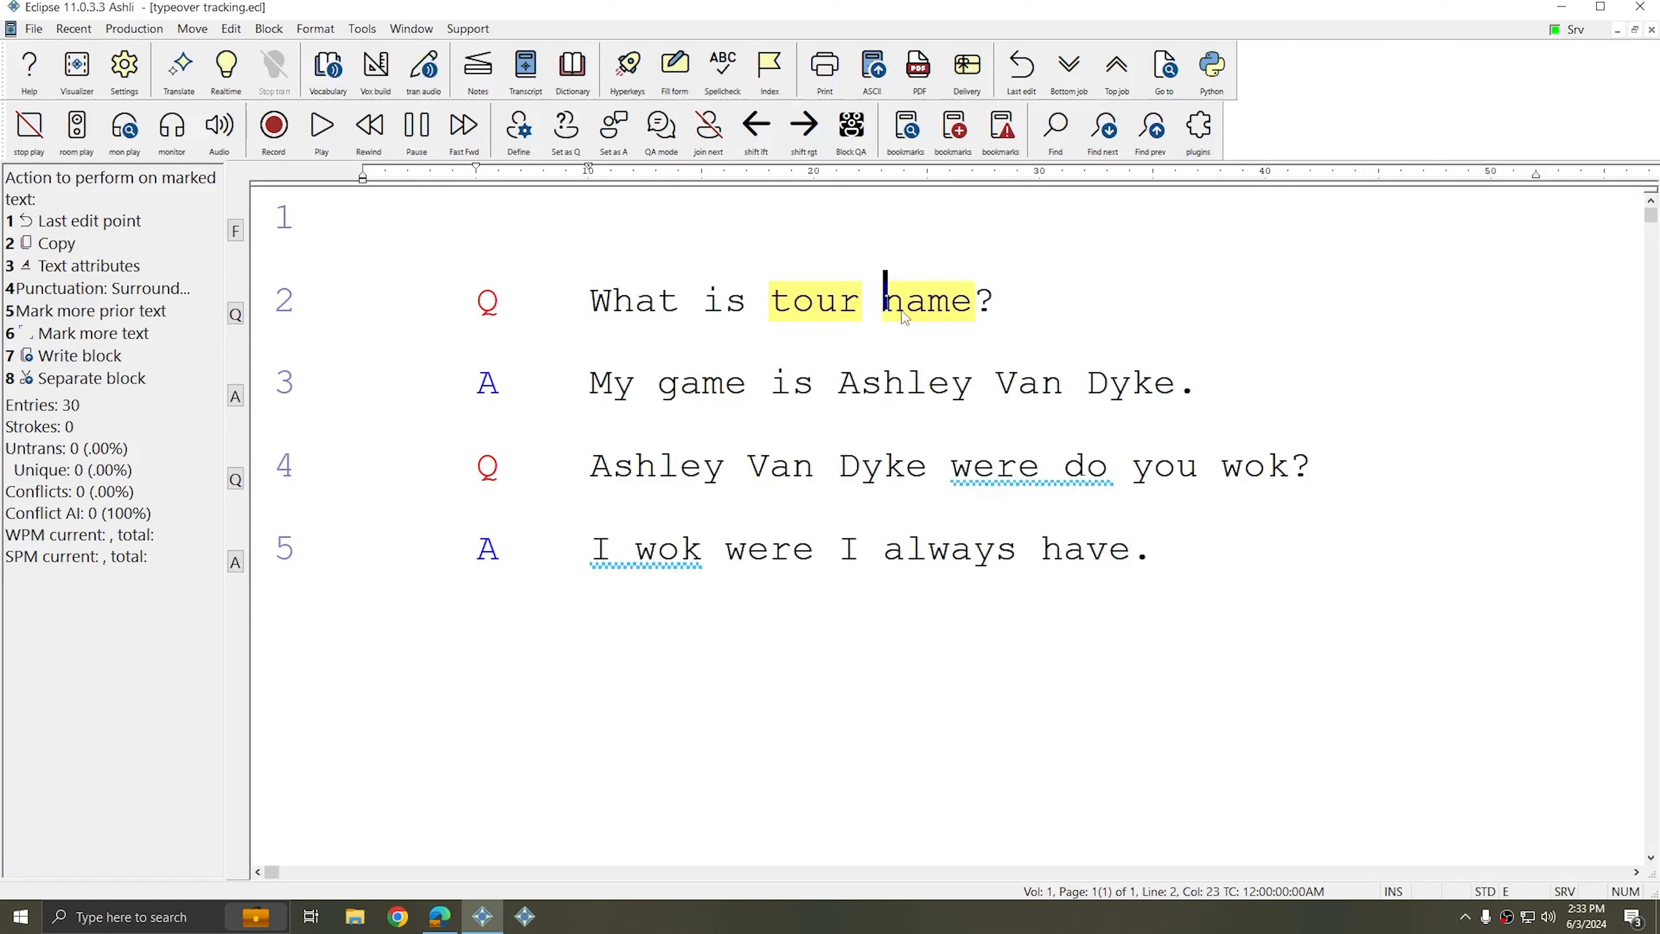
Replace "game" in the line 3 answer with the suggested word "name" and remove the old word
{"action": "key", "text": "shift+space"}
{"action": "key", "text": "Down"}
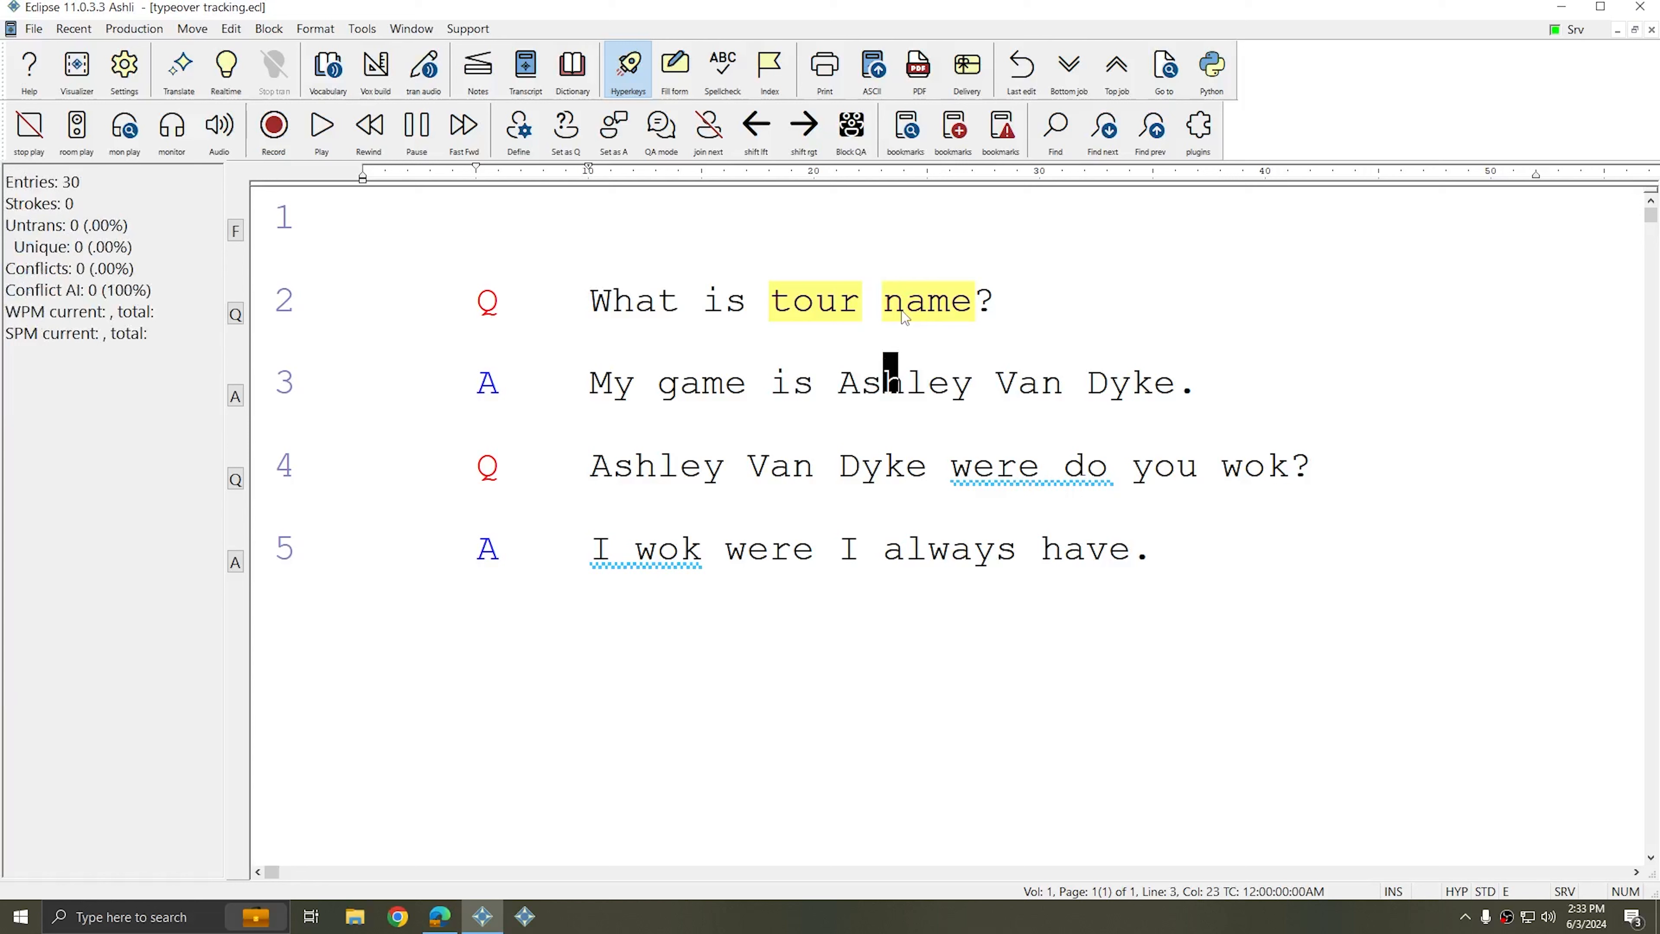
{"action": "key", "text": "ctrl+Left"}
{"action": "key", "text": "ctrl+Left"}
{"action": "key", "text": "ctrl+Left"}
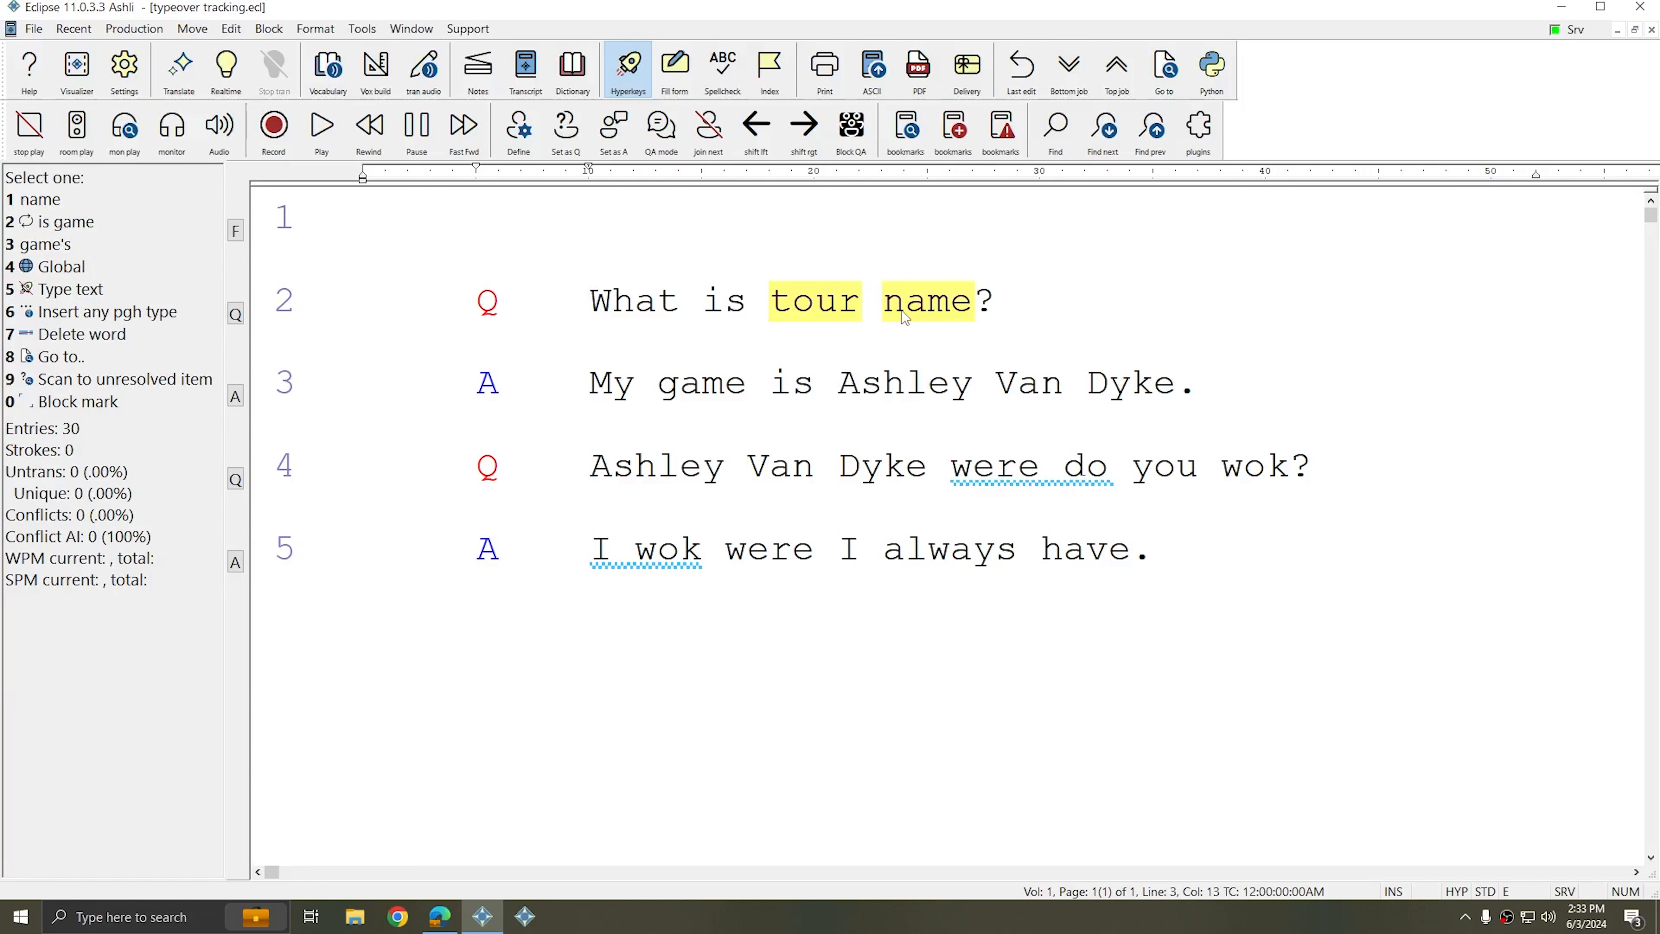
{"action": "key", "text": "1"}
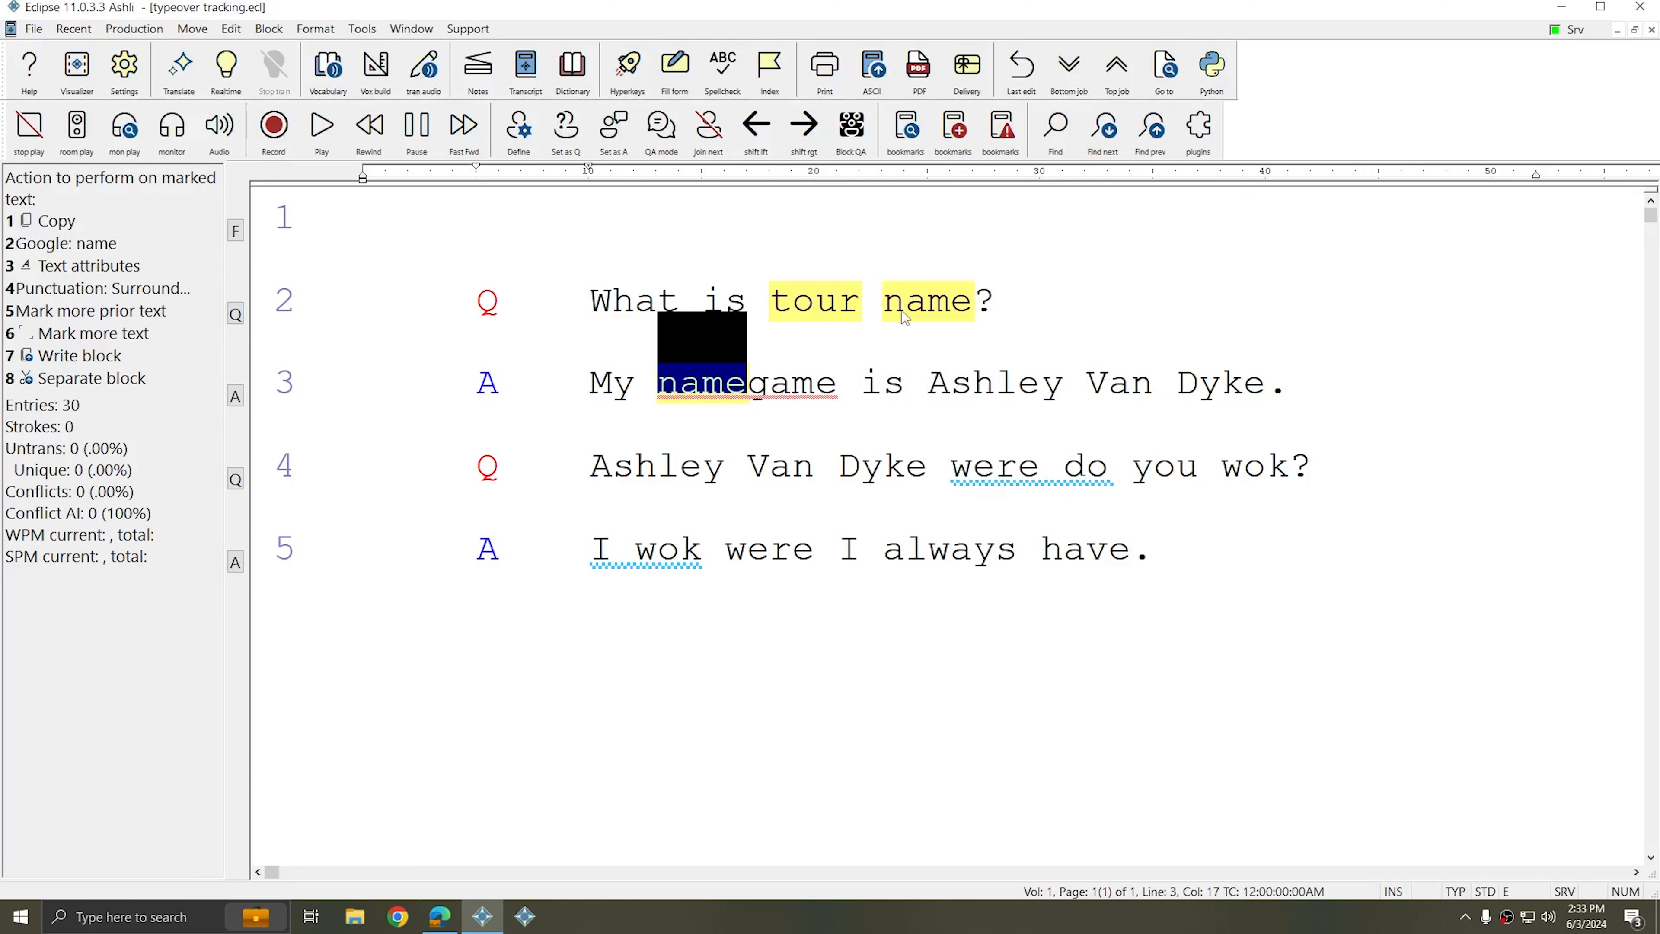
{"action": "key", "text": "Escape"}
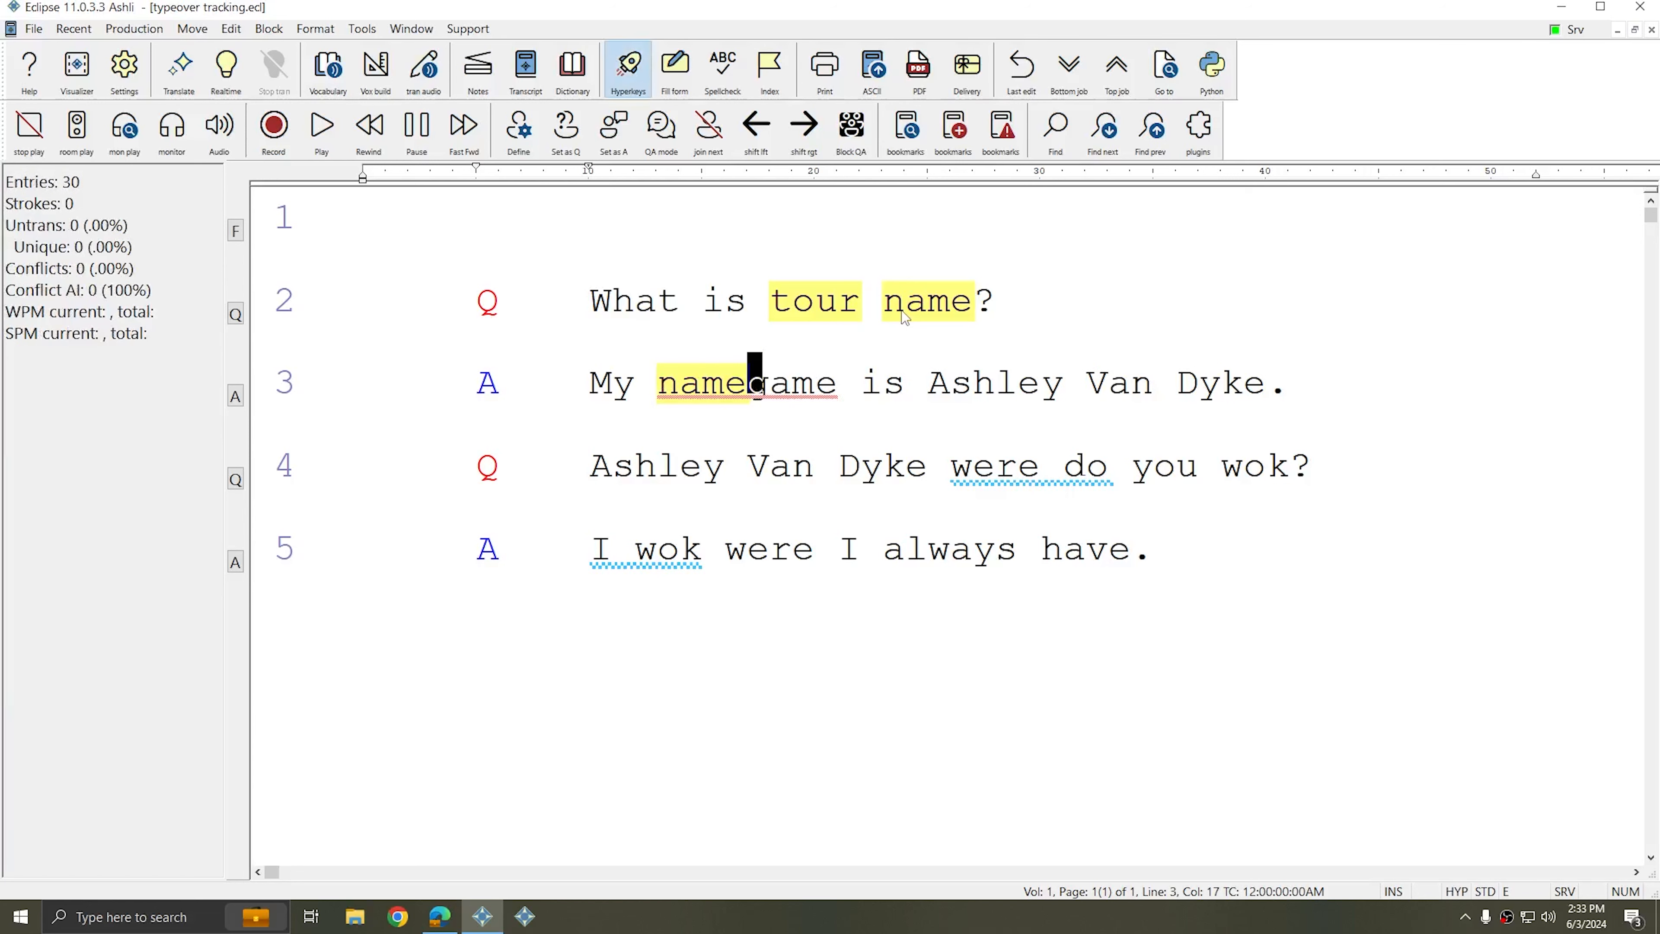
{"action": "key", "text": "1"}
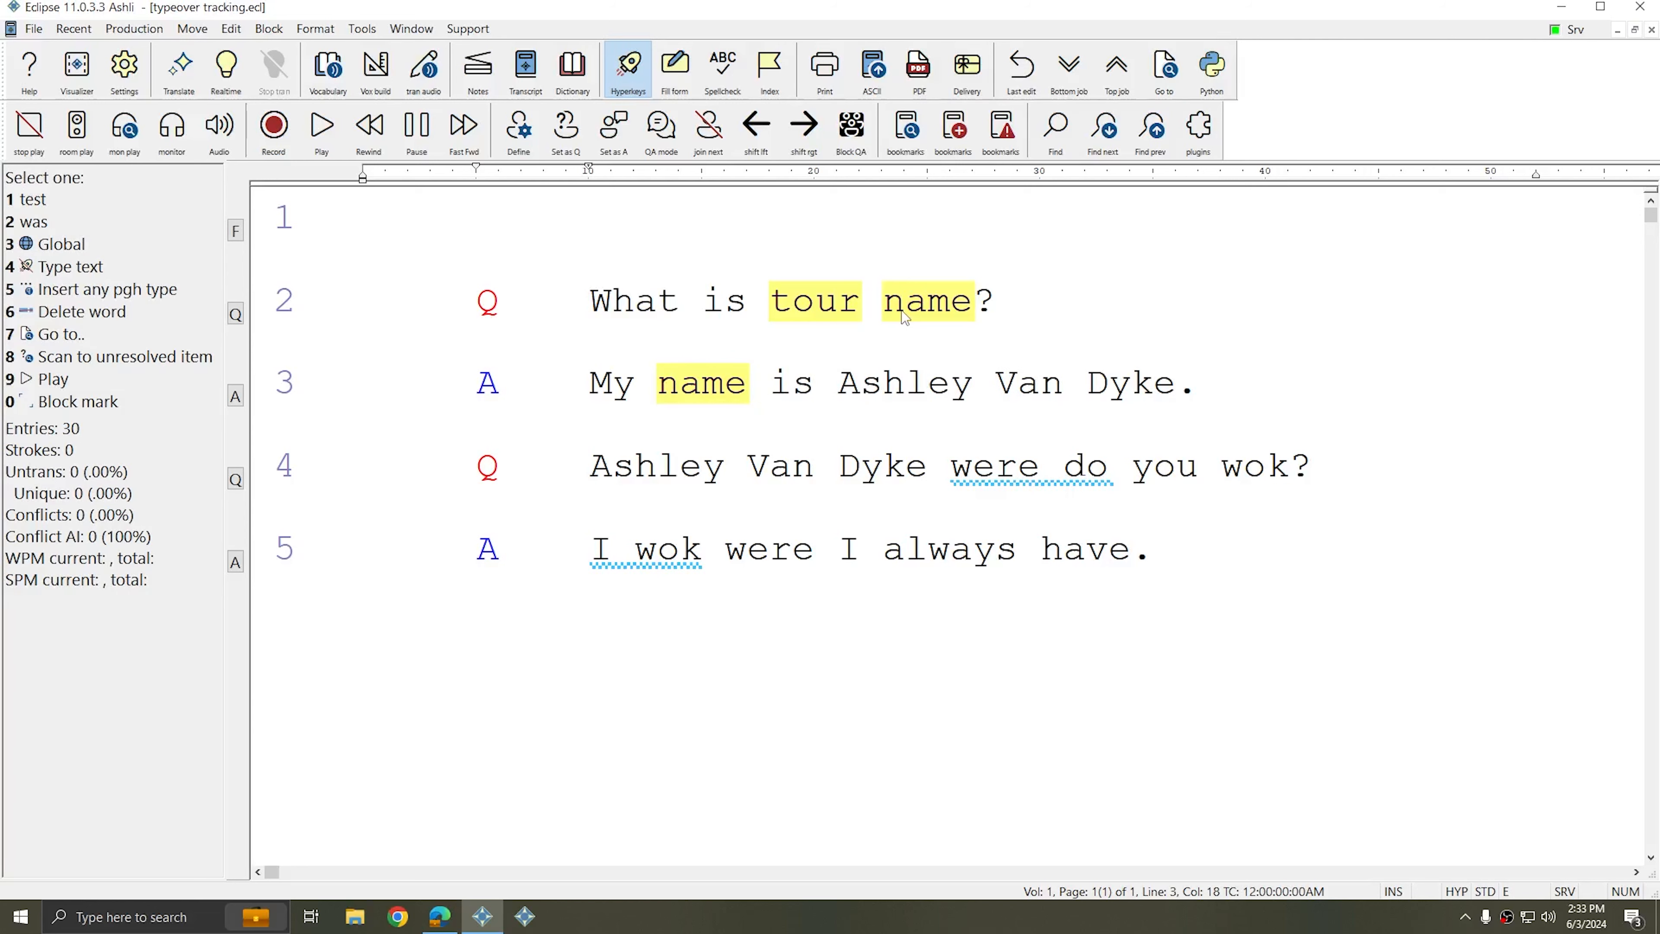
Replace the first name in the line 3 answer with its spelling ending in "i" and delete the old one
{"action": "type", "text": "4"}
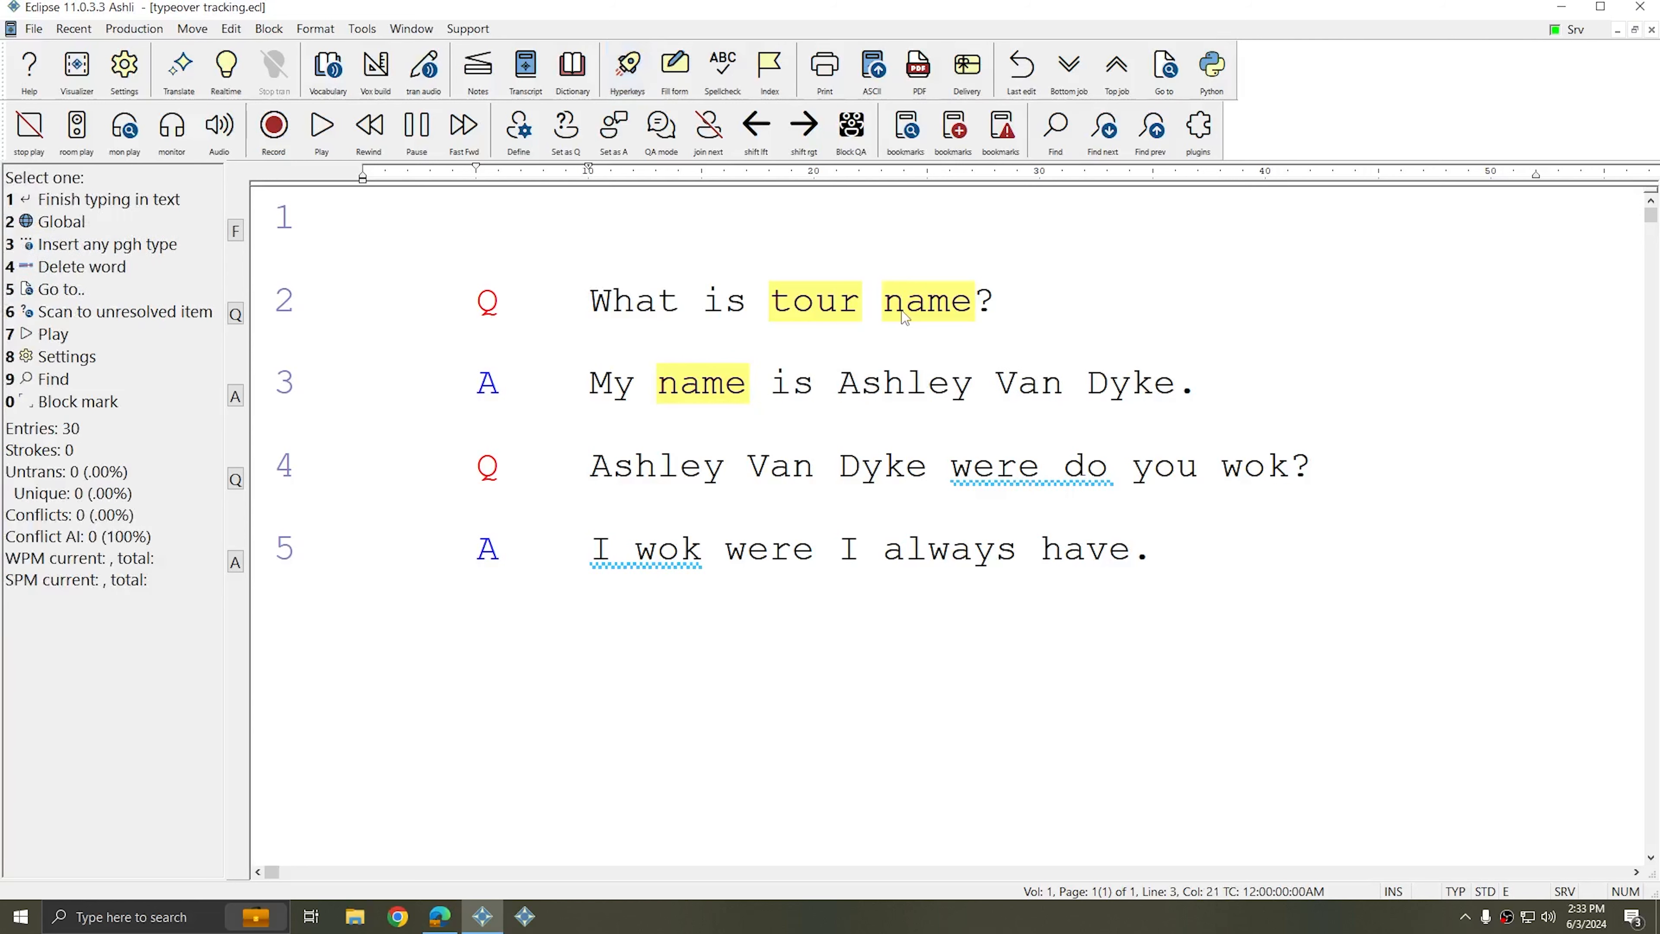
{"action": "type", "text": "Ashli"}
{"action": "key", "text": "Escape"}
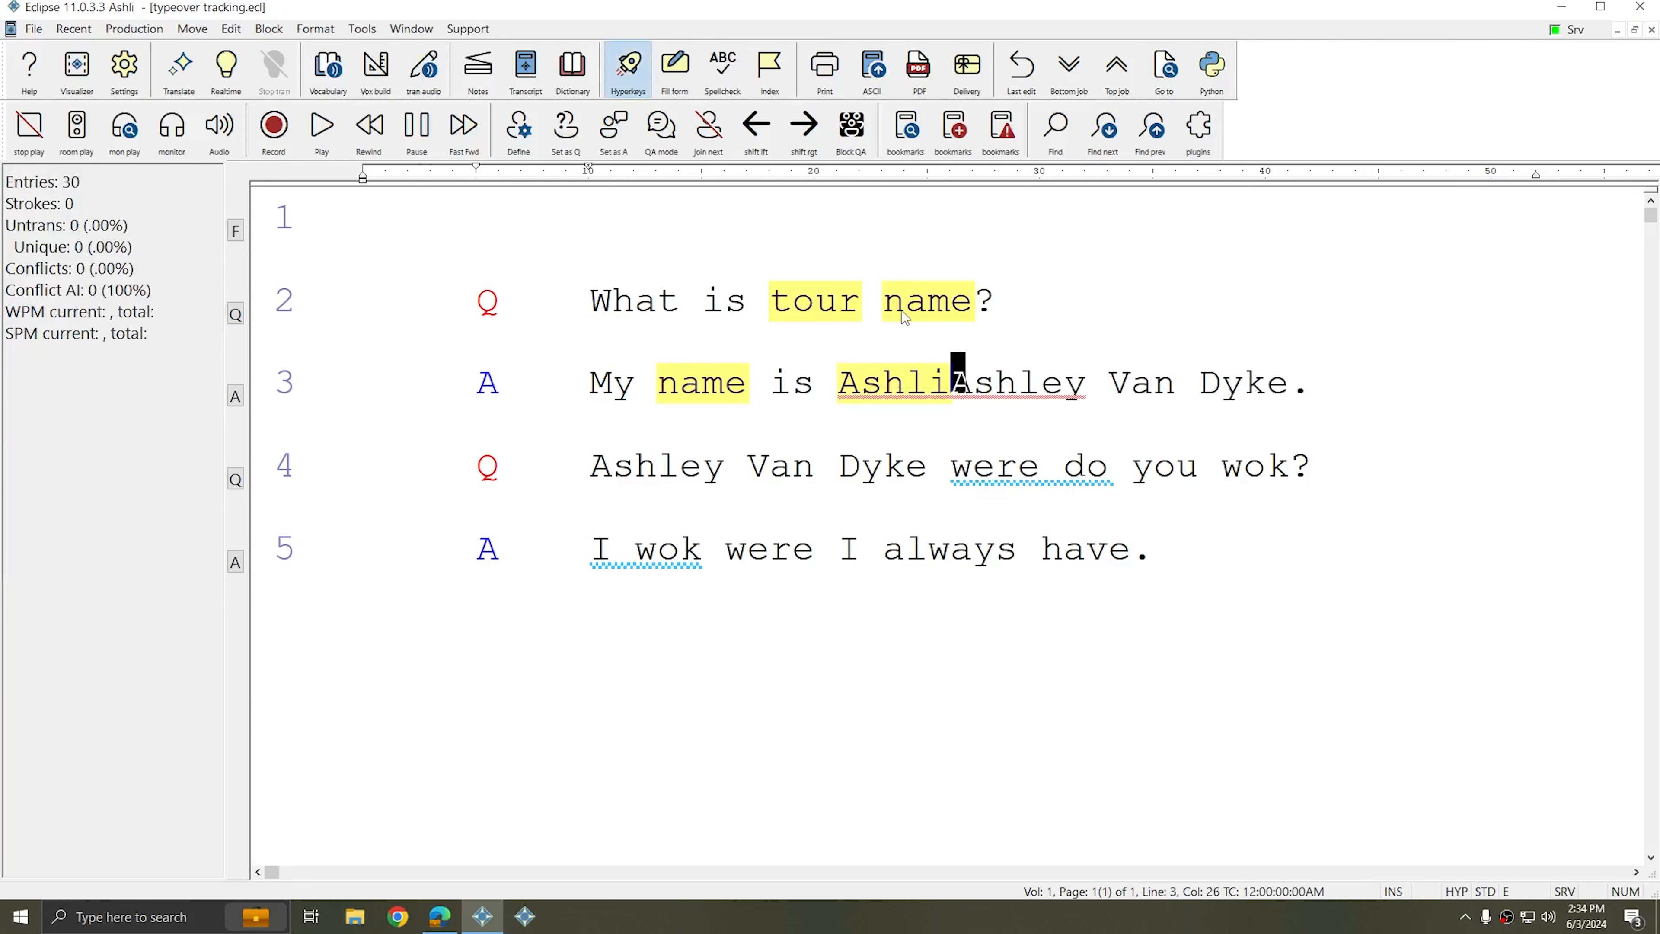
{"action": "key", "text": "ctrl+Delete"}
Replace the first name at the start of the line 4 question with its spelling ending in "ee"
{"action": "key", "text": "ctrl+Right"}
{"action": "key", "text": "ctrl+Right"}
{"action": "key", "text": "ctrl+Right"}
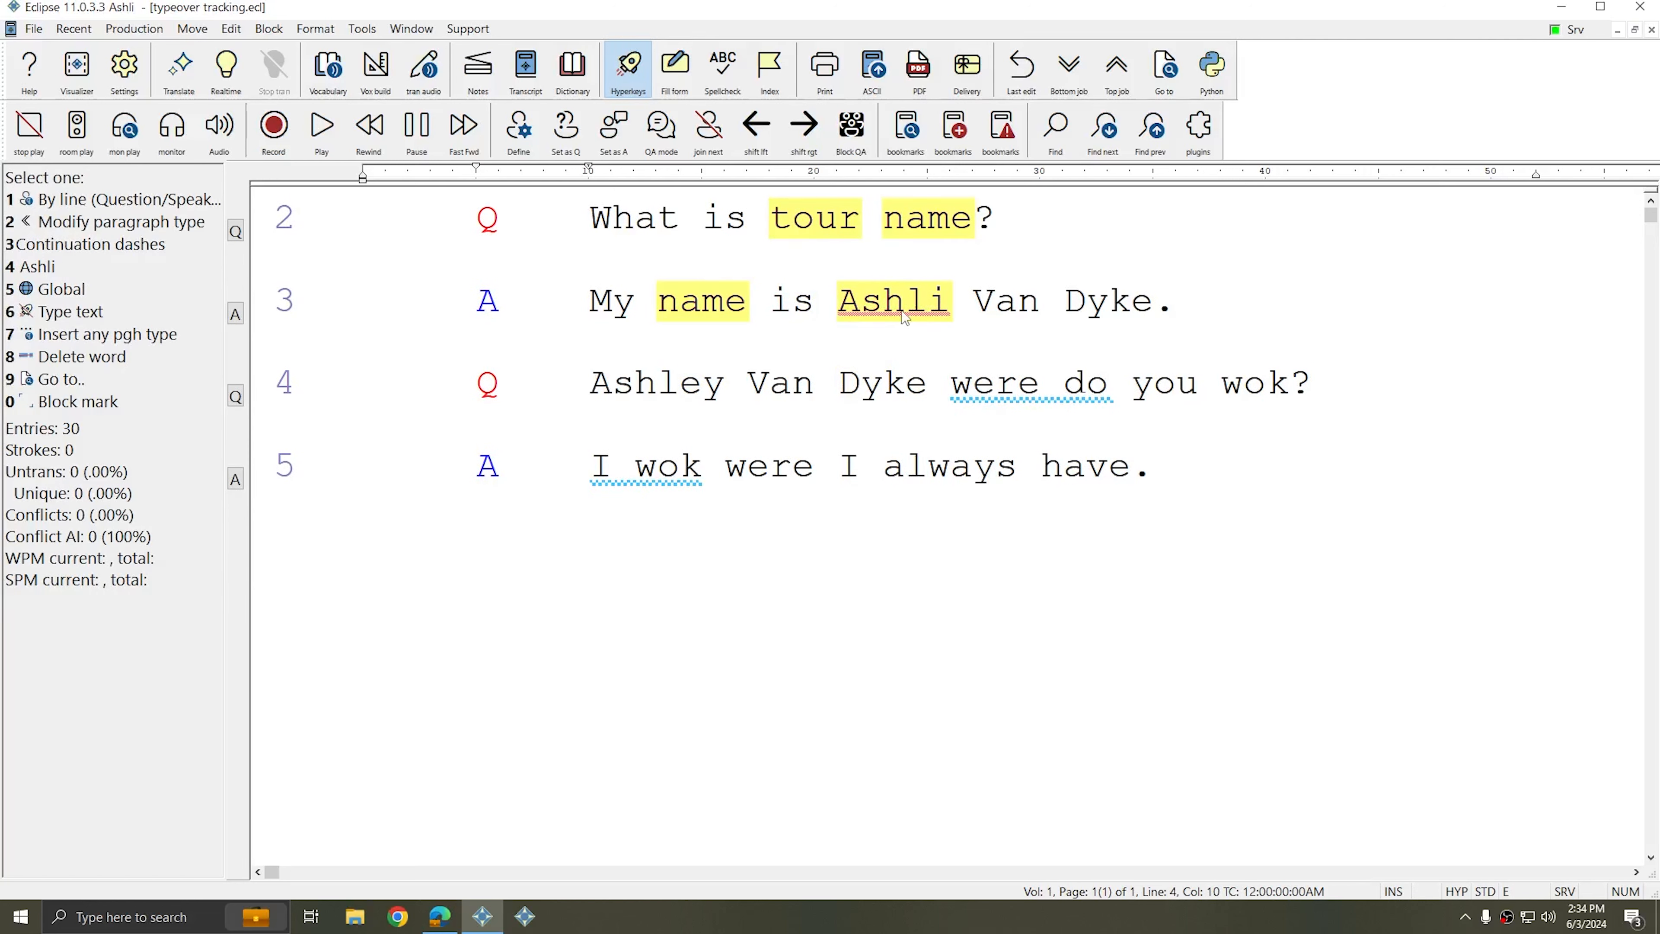
{"action": "key", "text": "4"}
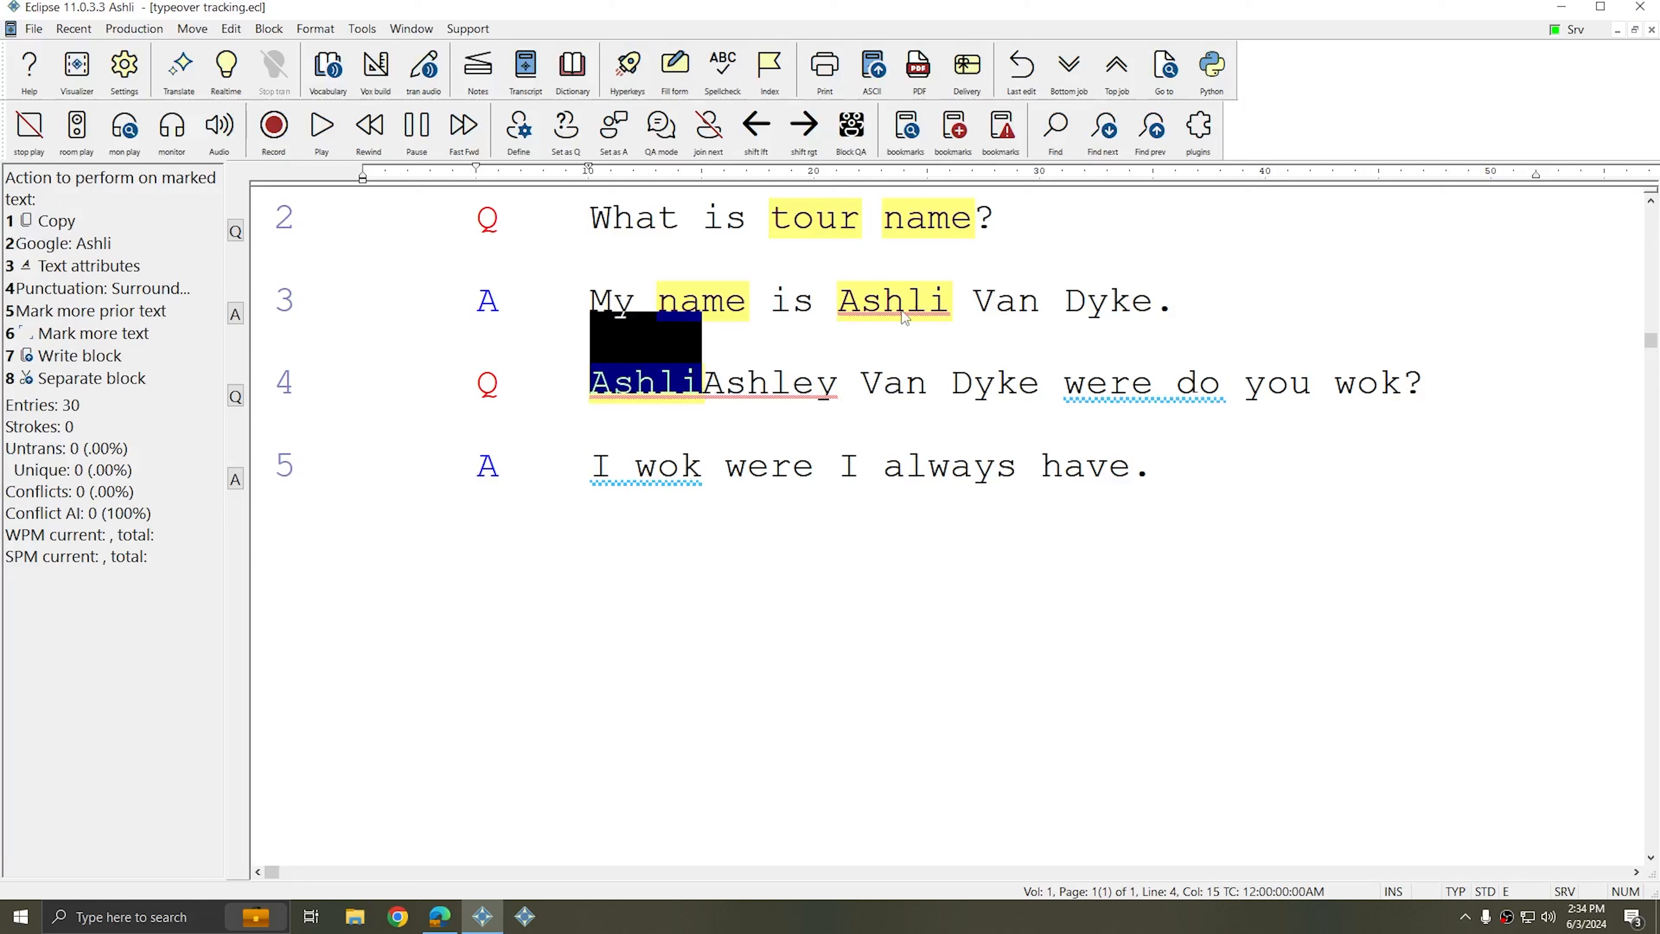
{"action": "type", "text": "Ashlee"}
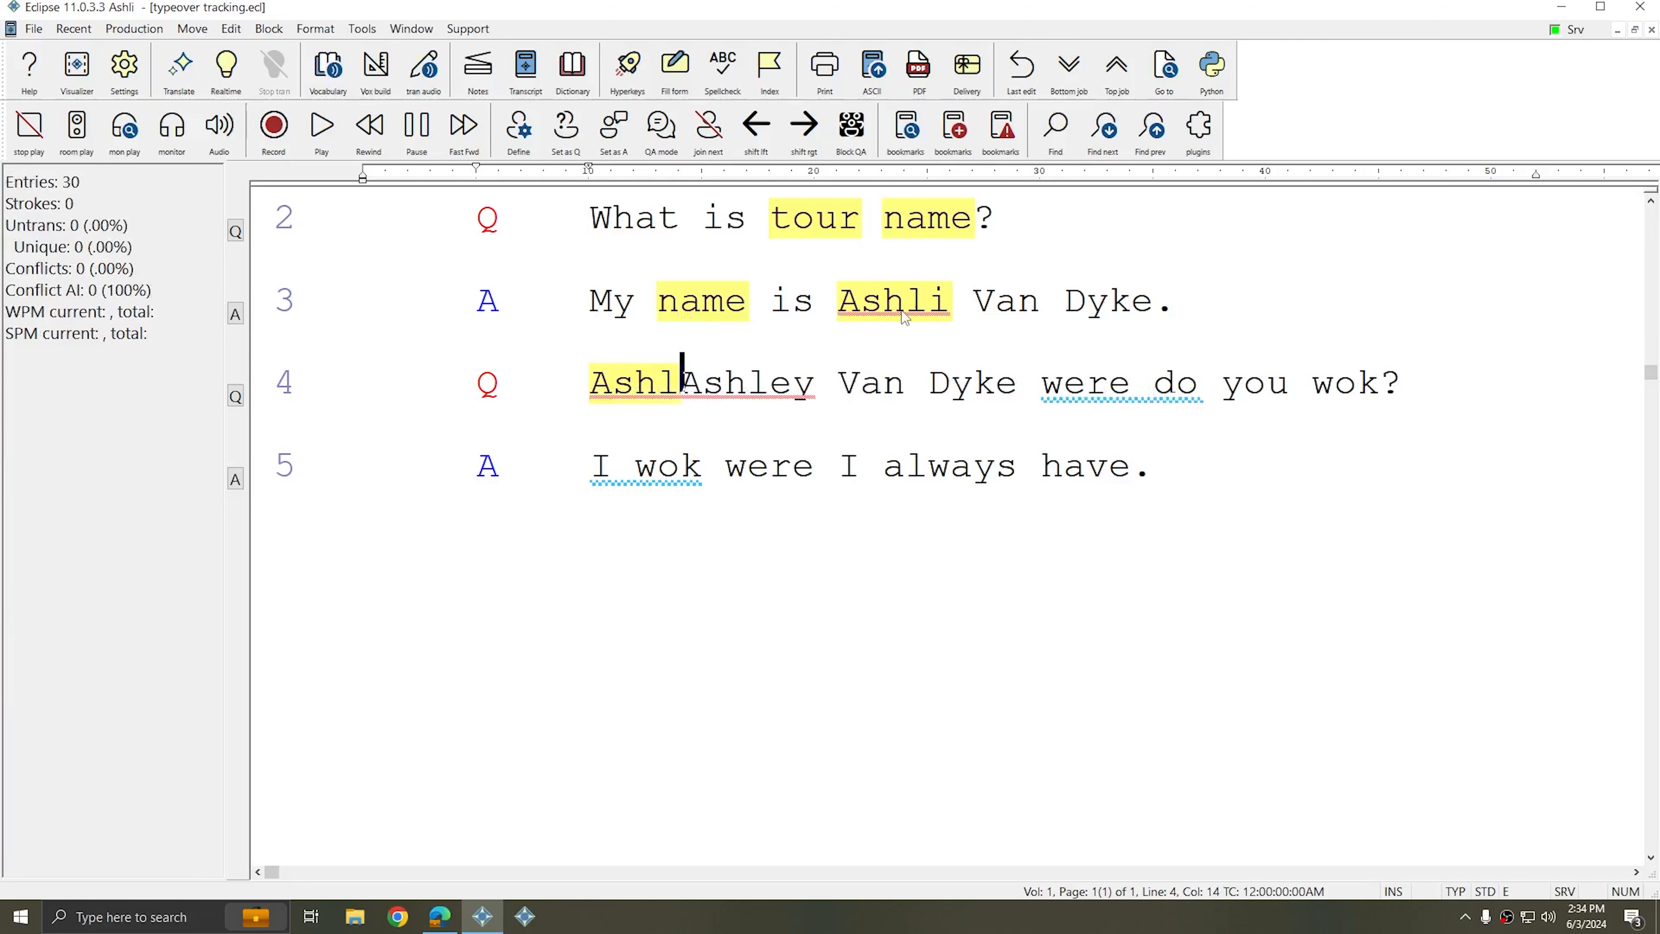
{"action": "key", "text": "Return"}
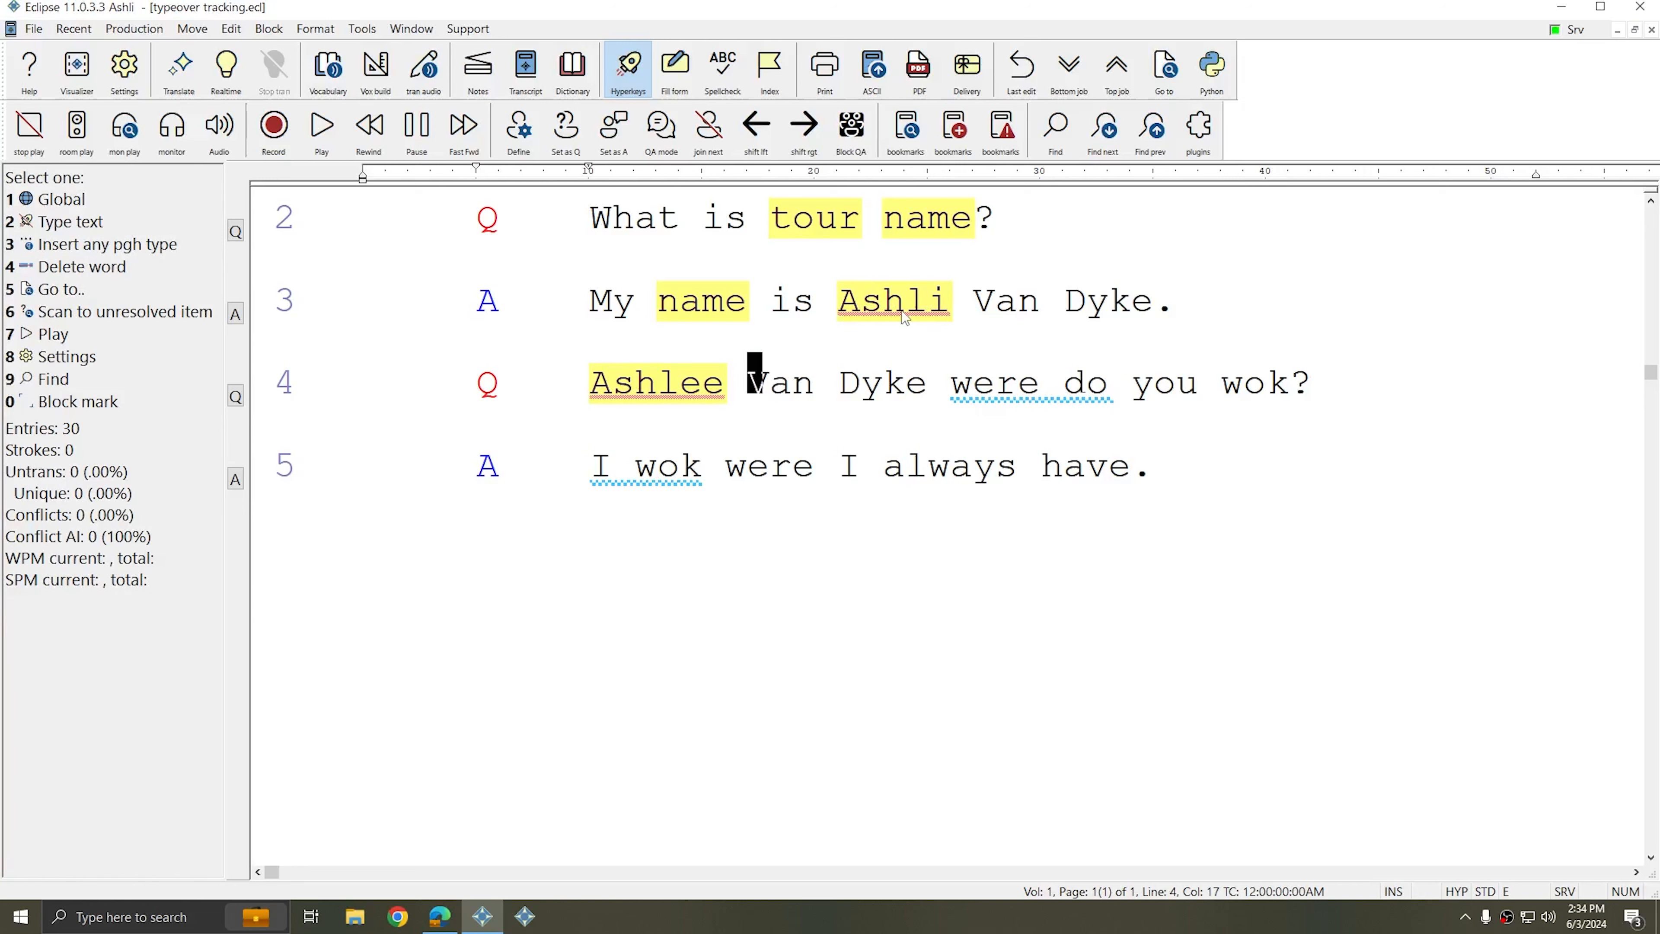
Correct "were" to "where" in the line 4 question and remove the old word
{"action": "key", "text": "ctrl+Right"}
{"action": "key", "text": "ctrl+Right"}
{"action": "key", "text": "ctrl+Right"}
{"action": "key", "text": "ctrl+Right"}
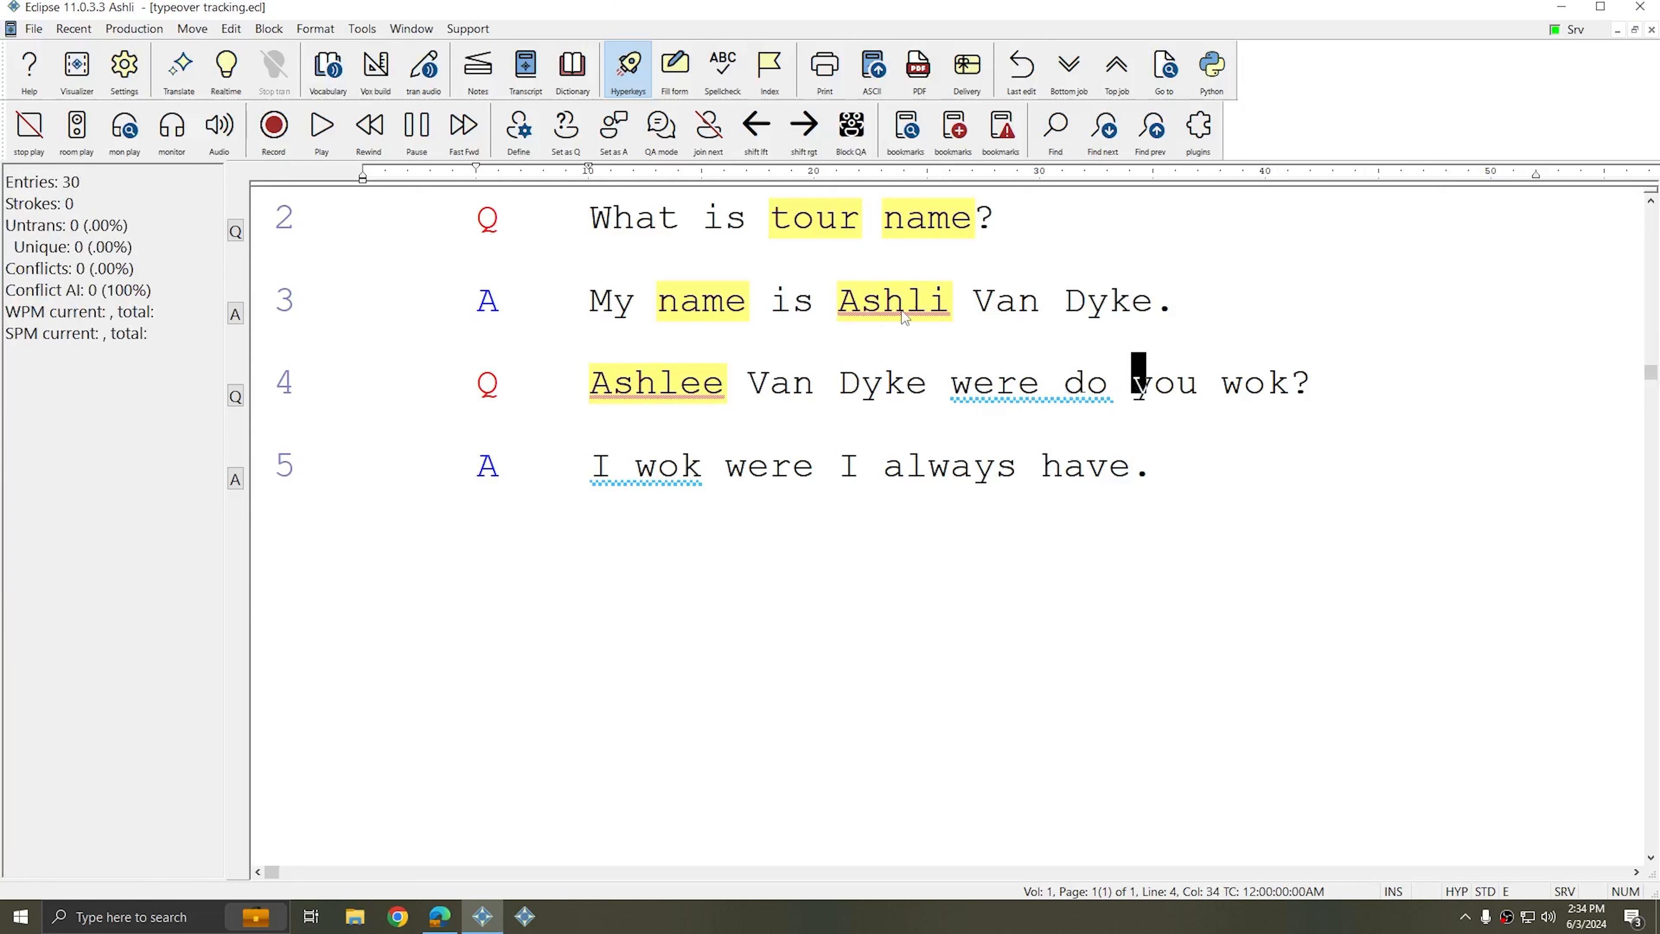
{"action": "key", "text": "ctrl+Left"}
{"action": "key", "text": "ctrl+Left"}
{"action": "type", "text": "9where"}
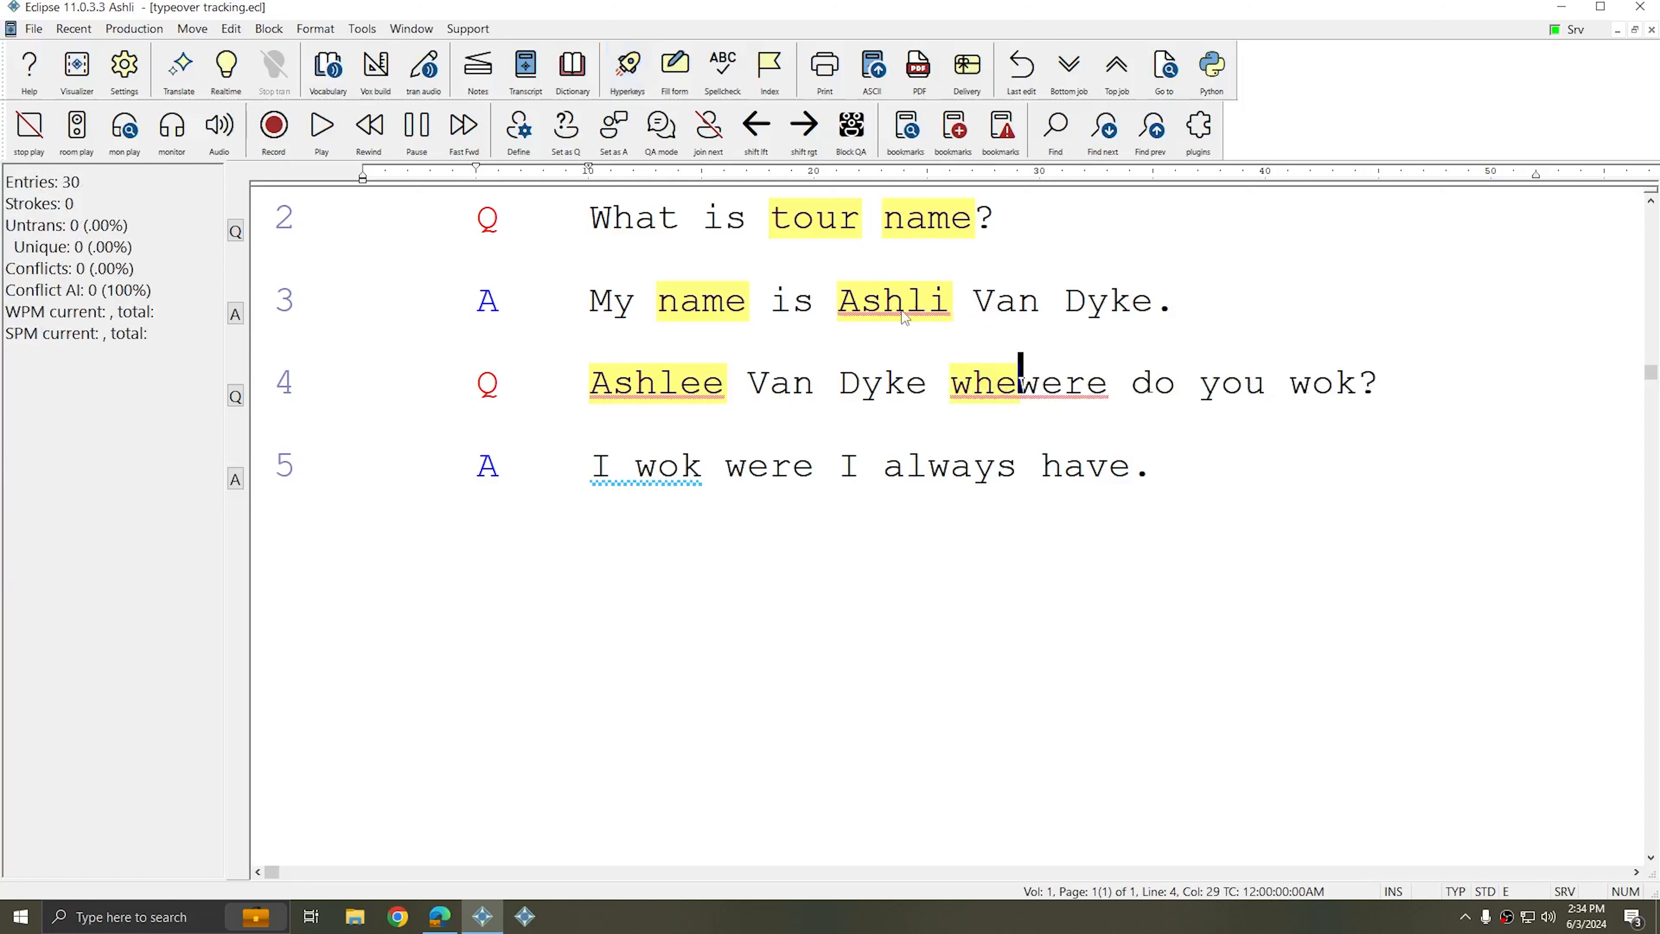
{"action": "key", "text": "Return"}
Correct "wok" to "work" at the end of the line 4 question
{"action": "key", "text": "ctrl+Right"}
{"action": "key", "text": "ctrl+Right"}
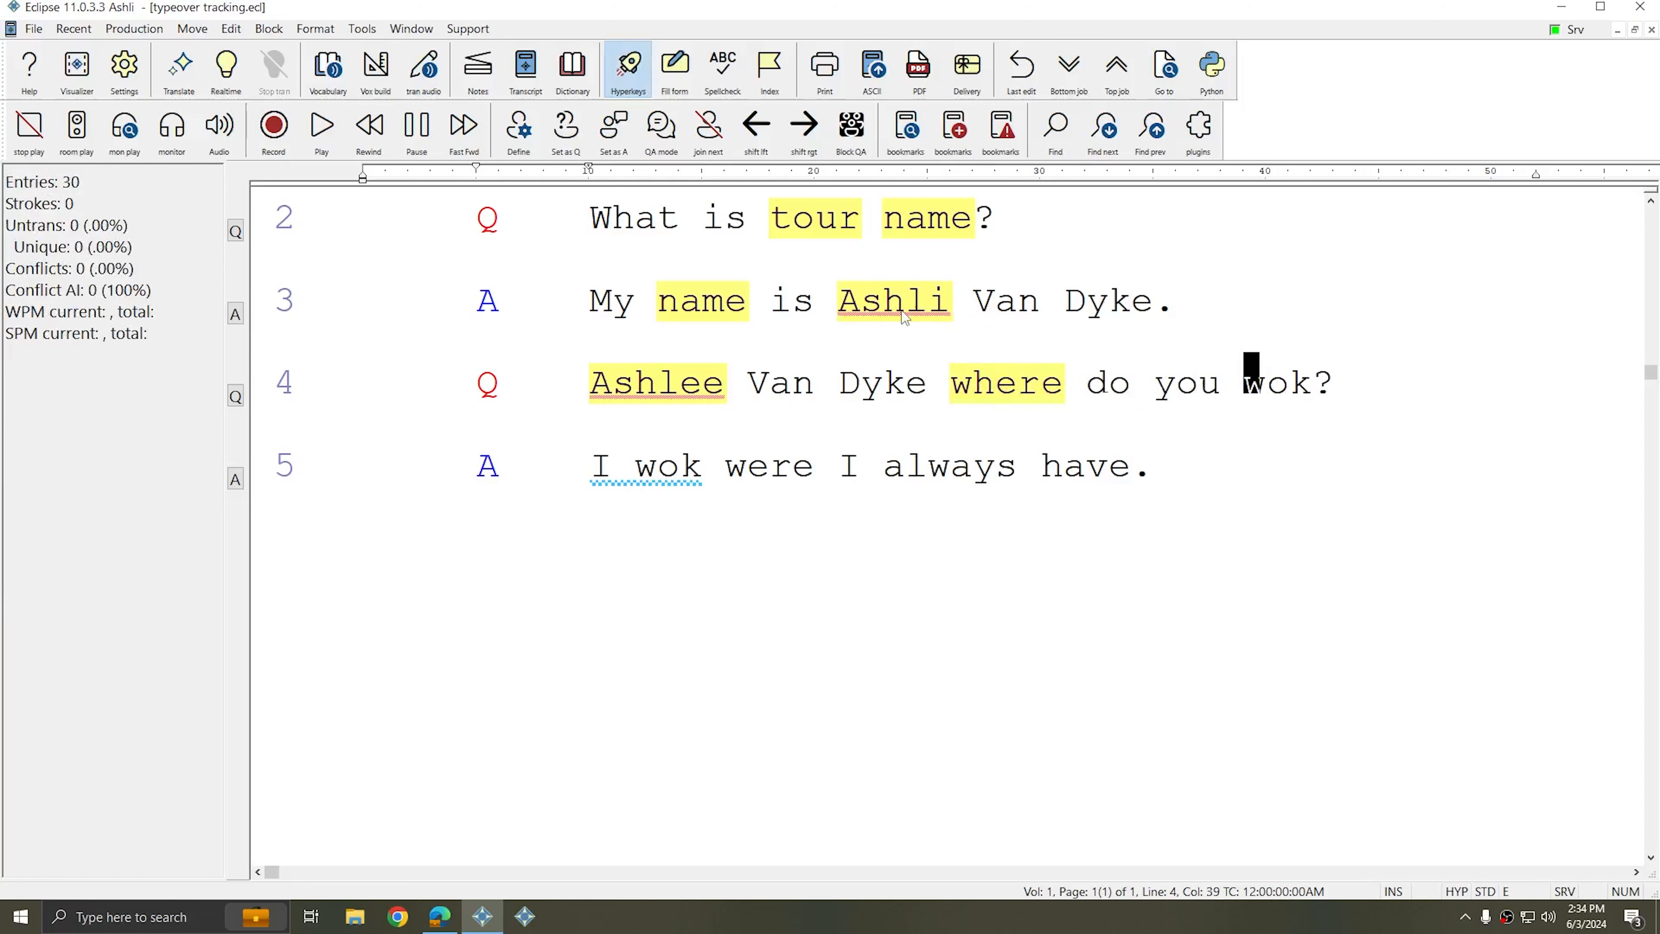
{"action": "type", "text": "9work"}
{"action": "key", "text": "Return"}
Correct "wok" to "work" in the line 5 answer
{"action": "key", "text": "ctrl+Right"}
{"action": "key", "text": "ctrl+Right"}
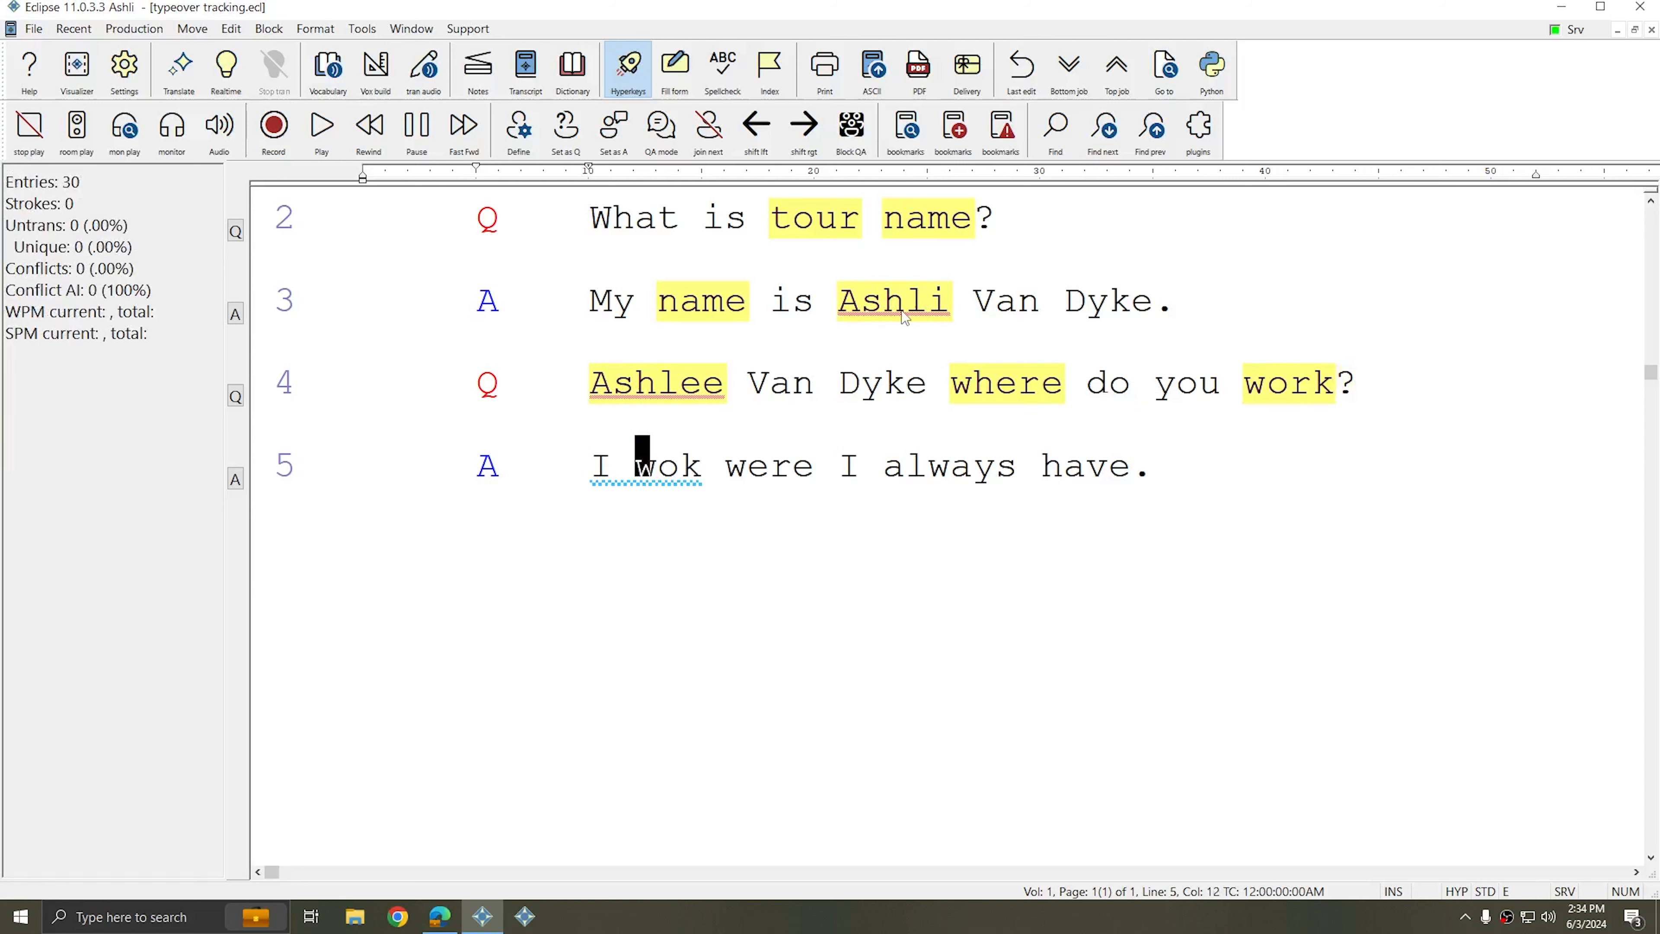
{"action": "type", "text": "9work"}
{"action": "key", "text": "Return"}
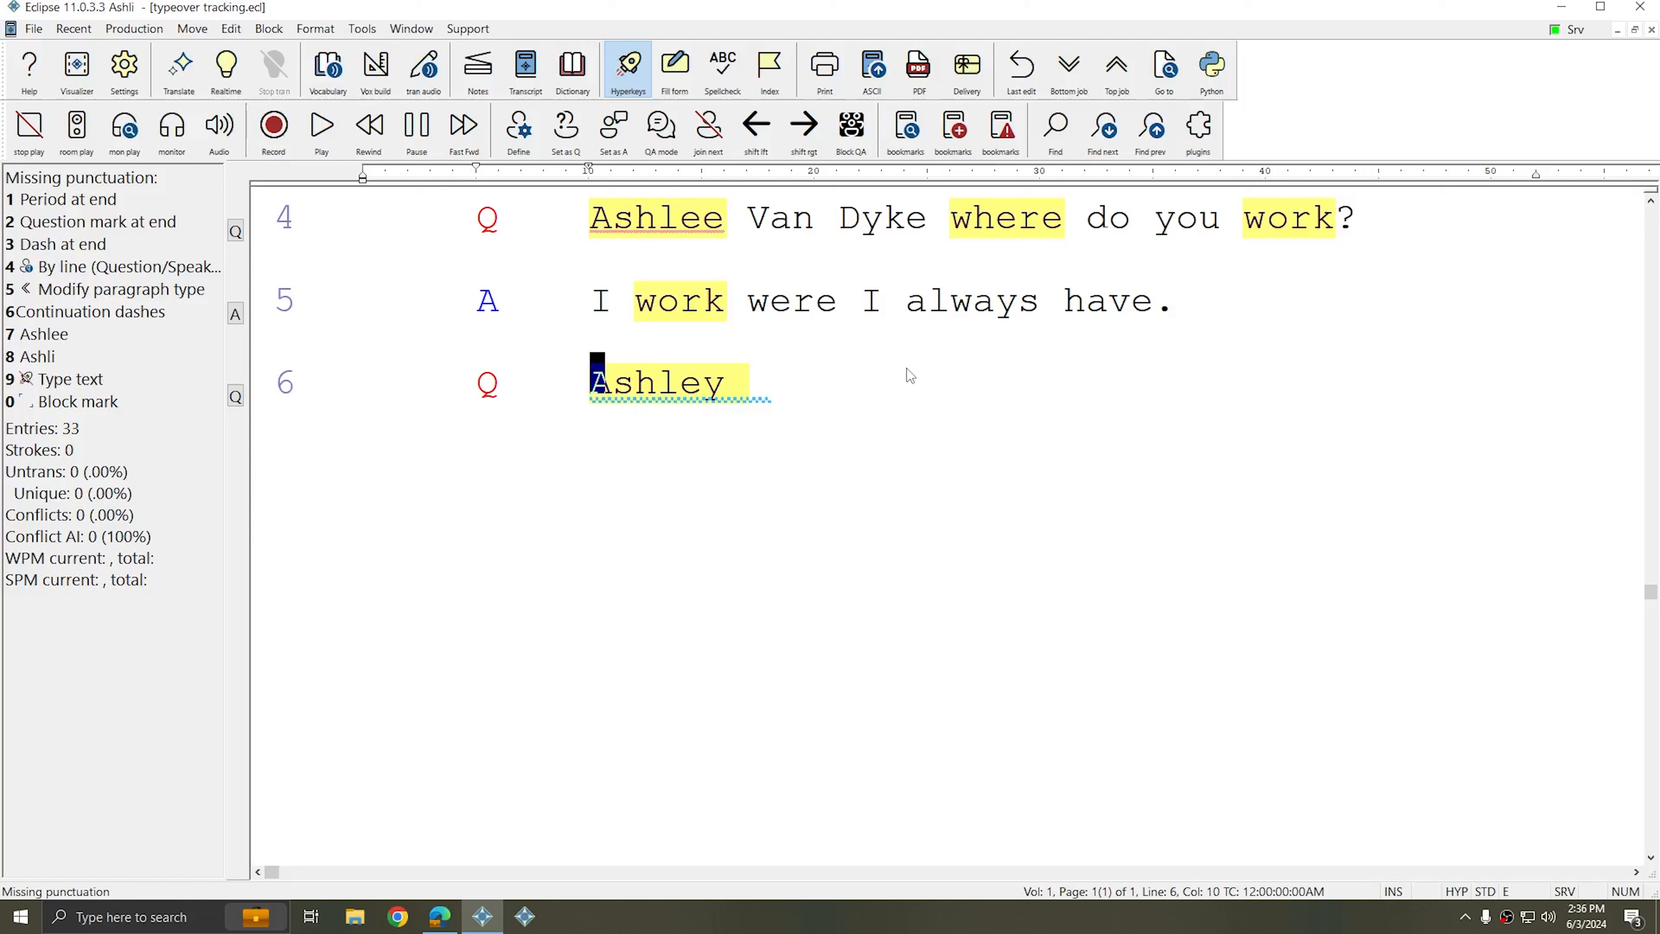
Replace the first name in line 6 with the suggested spelling ending in "i", after trying the suggestion ending in "ee"
{"action": "key", "text": "7"}
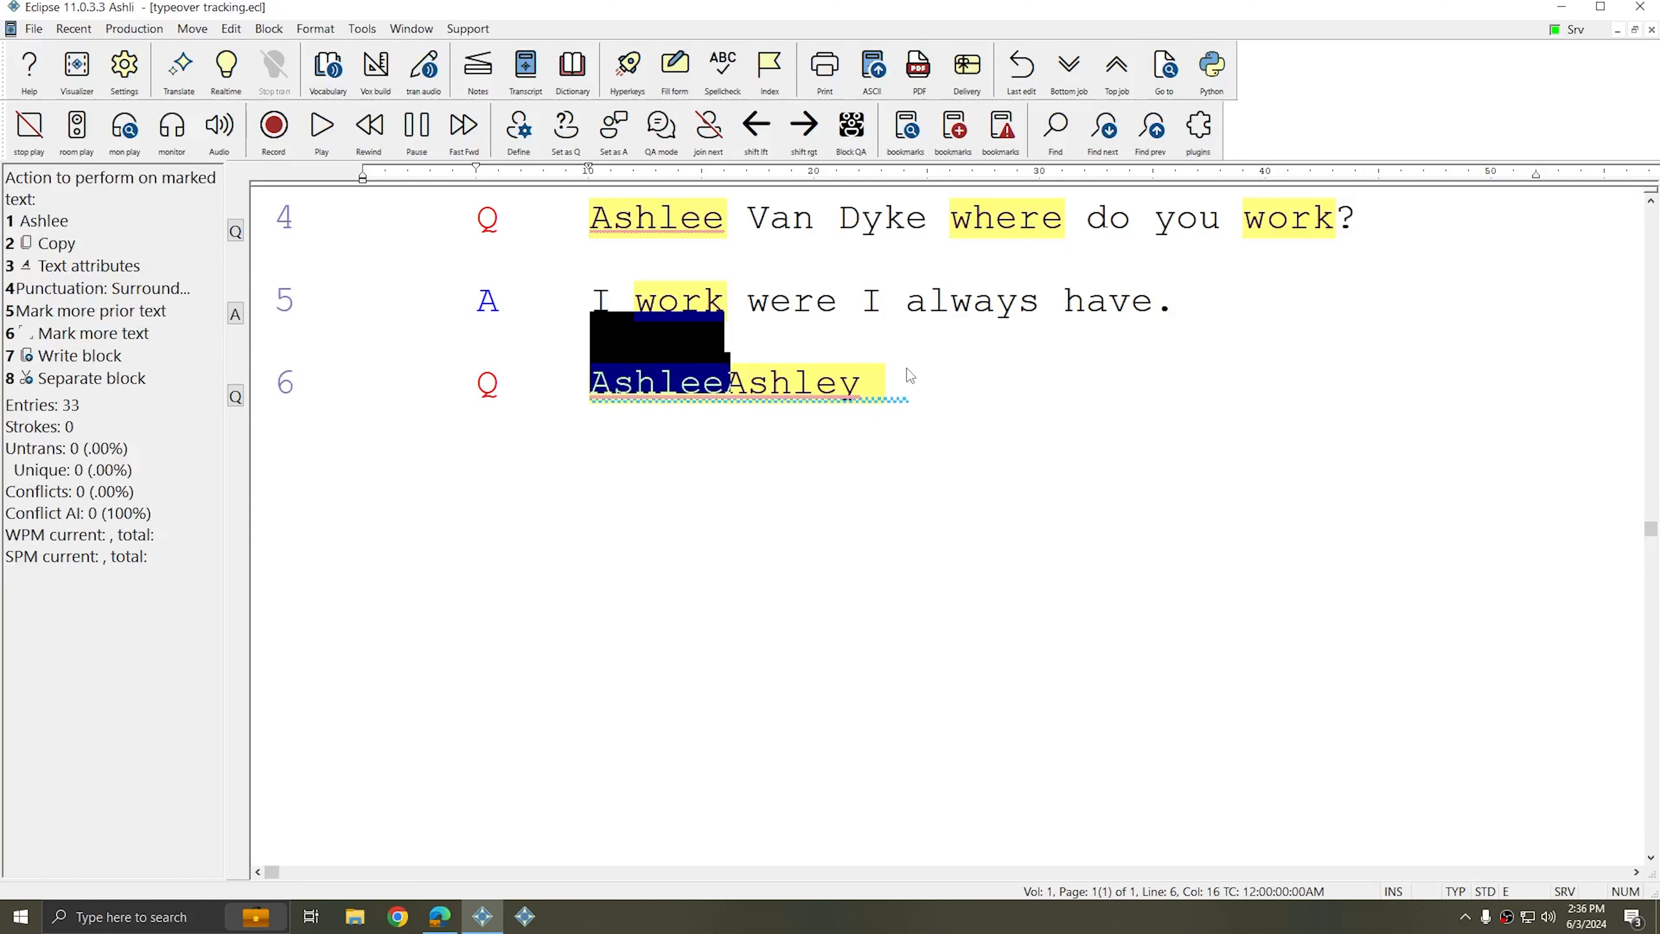
{"action": "key", "text": "Delete"}
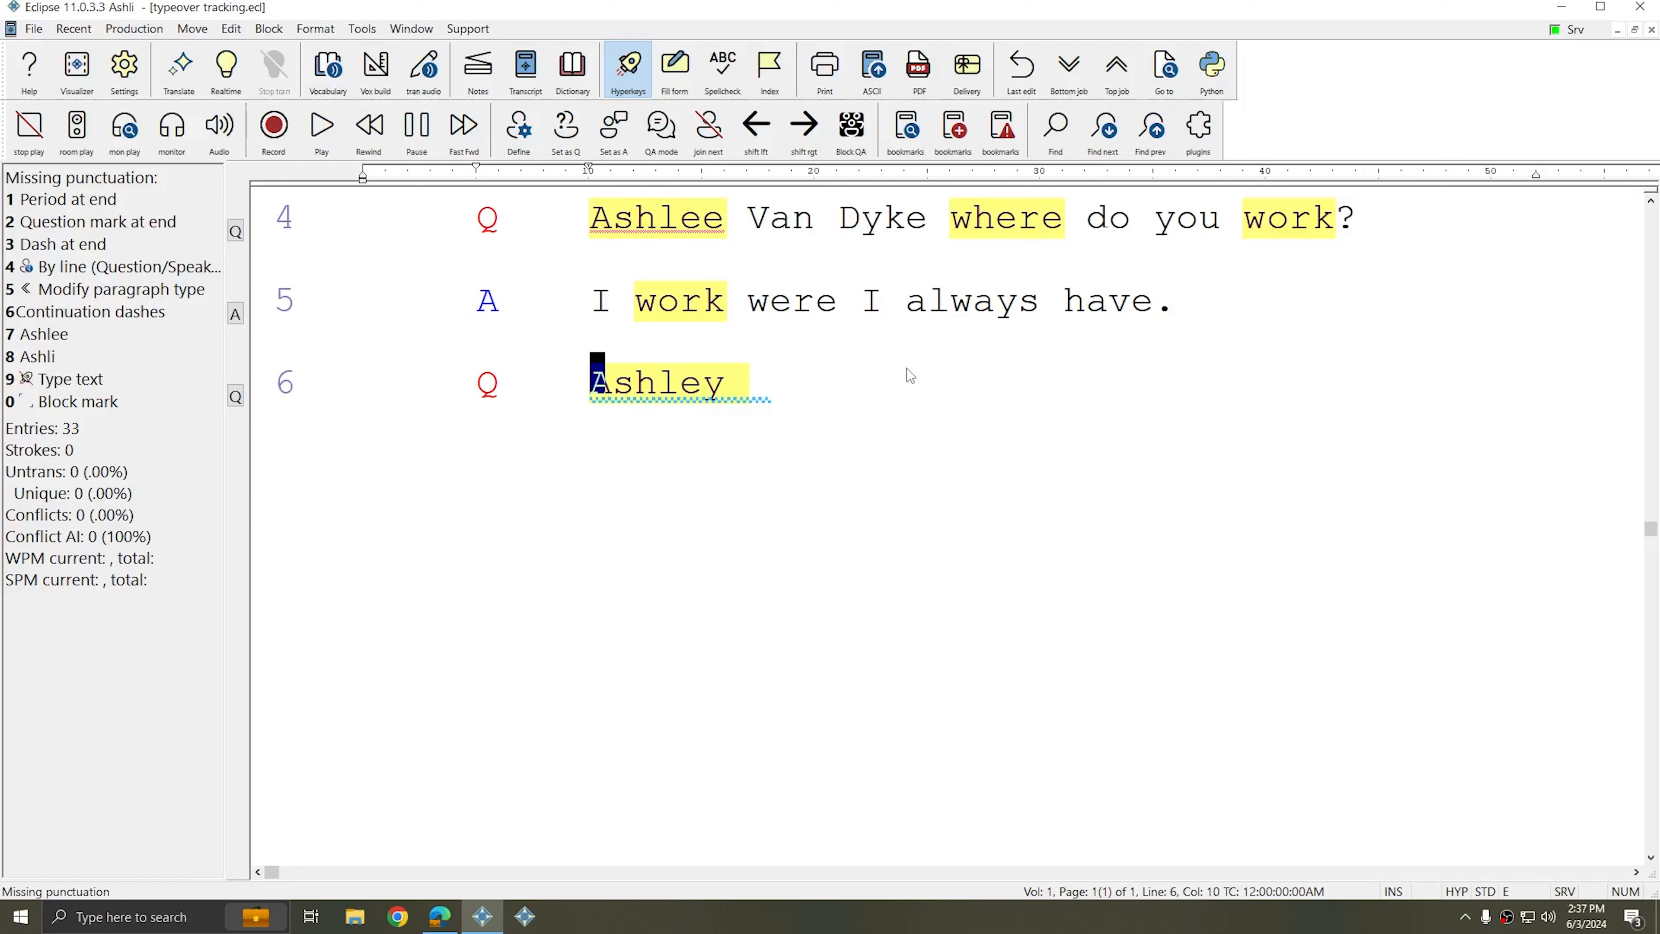
{"action": "key", "text": "8"}
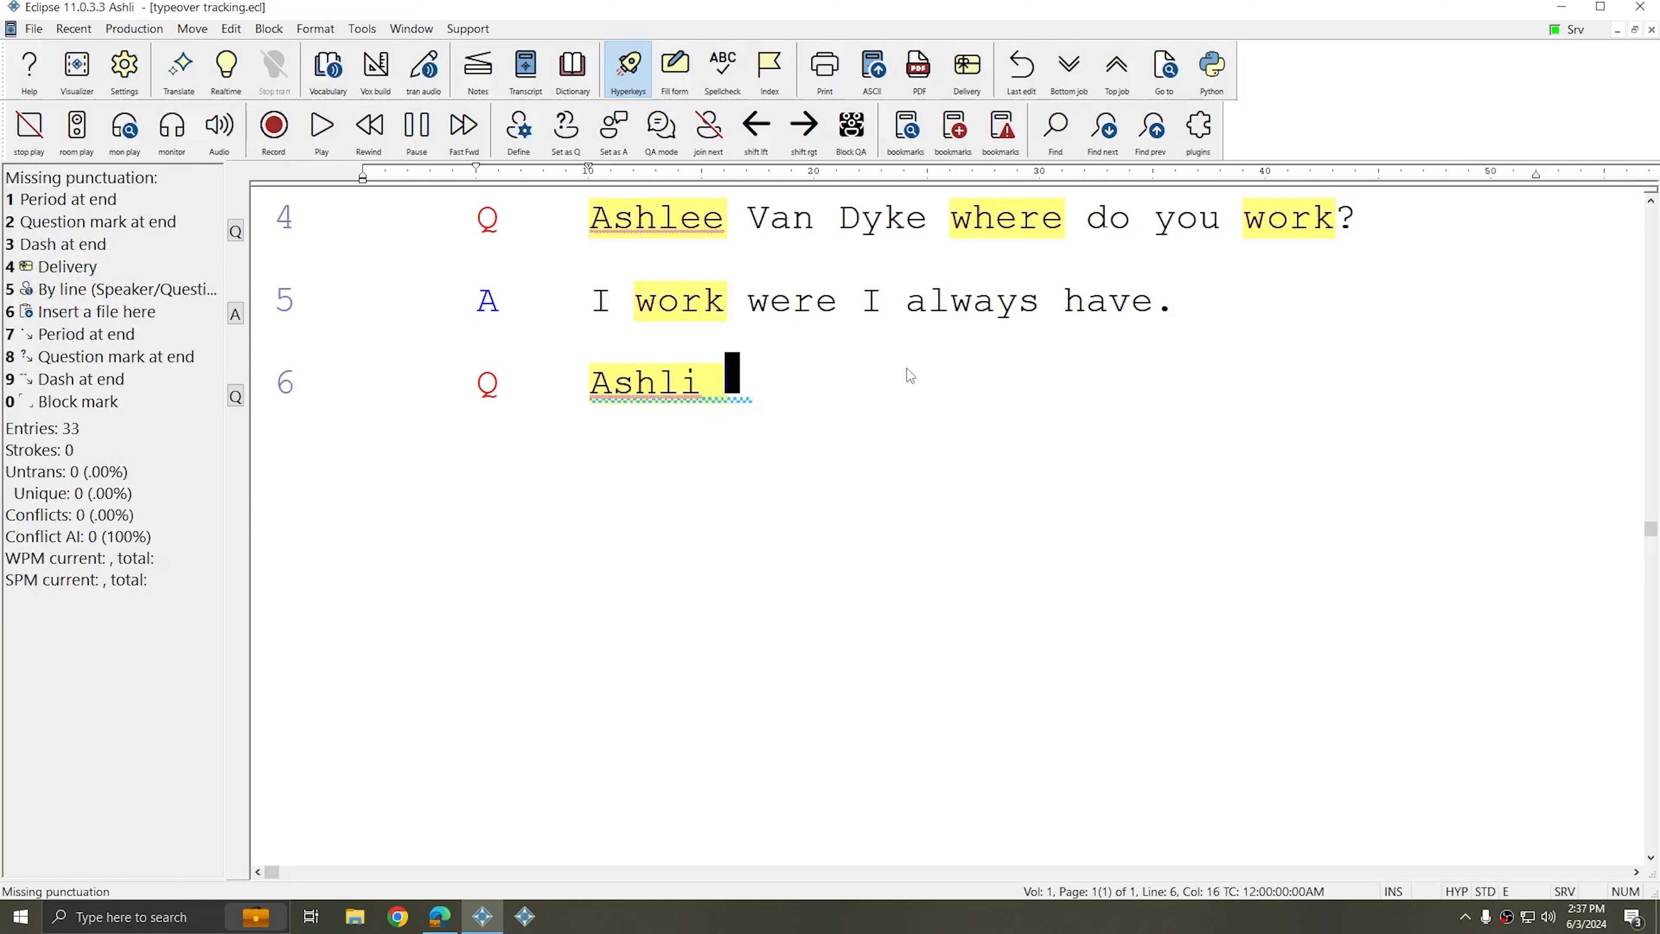
{"action": "key", "text": "Home"}
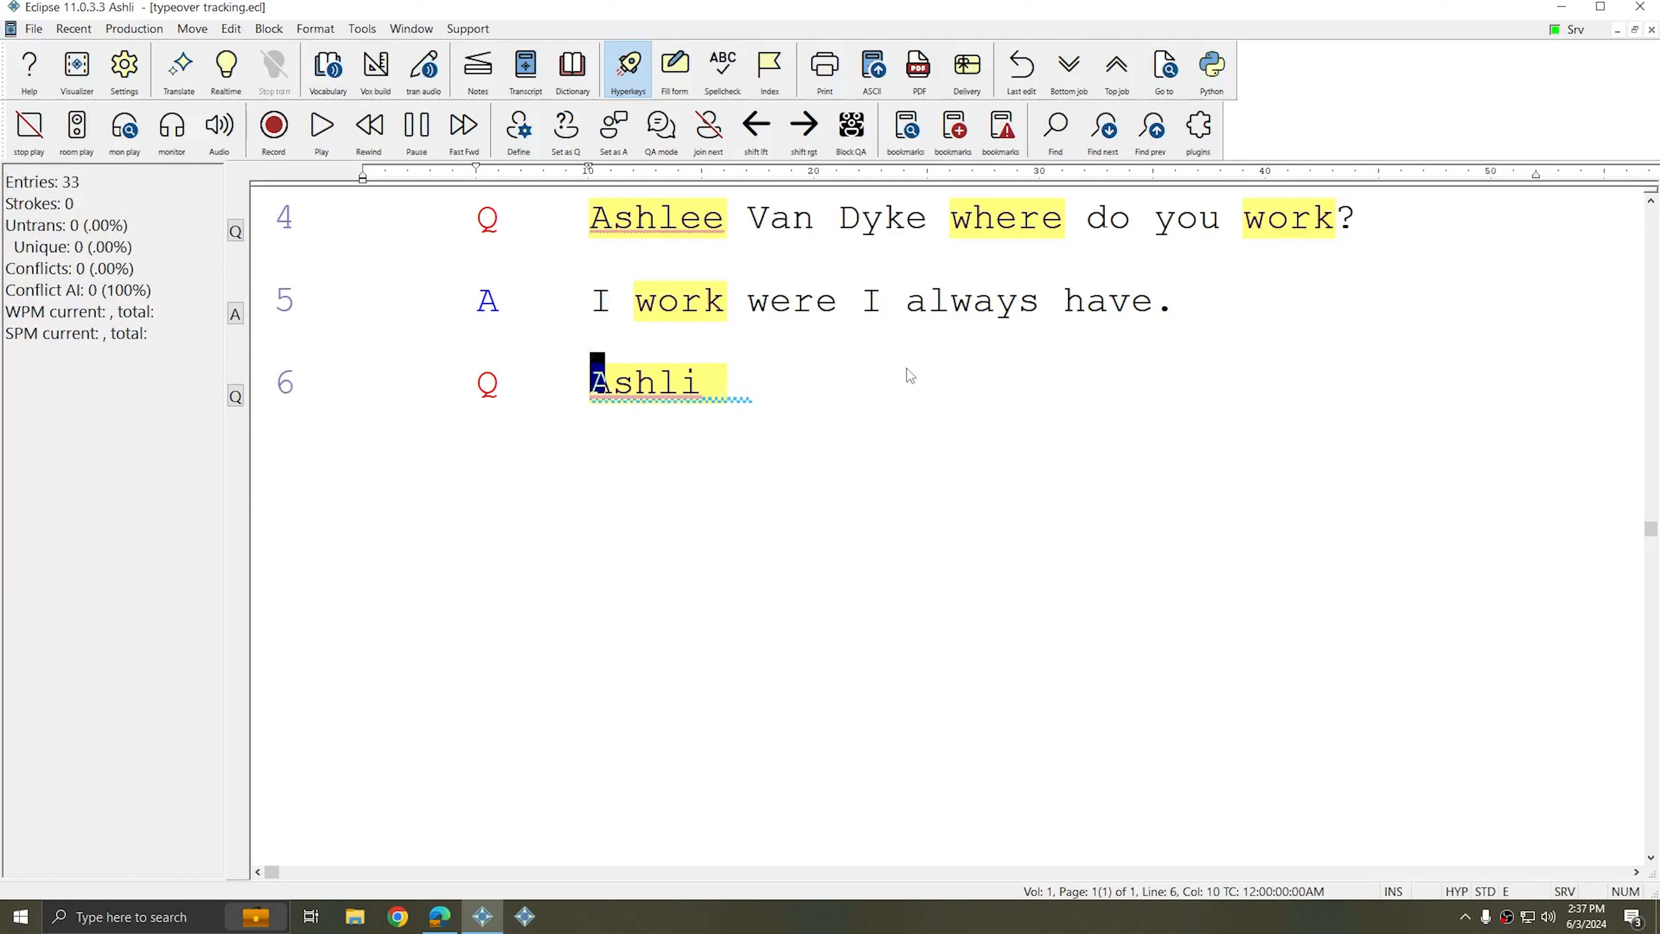
{"action": "key", "text": "End"}
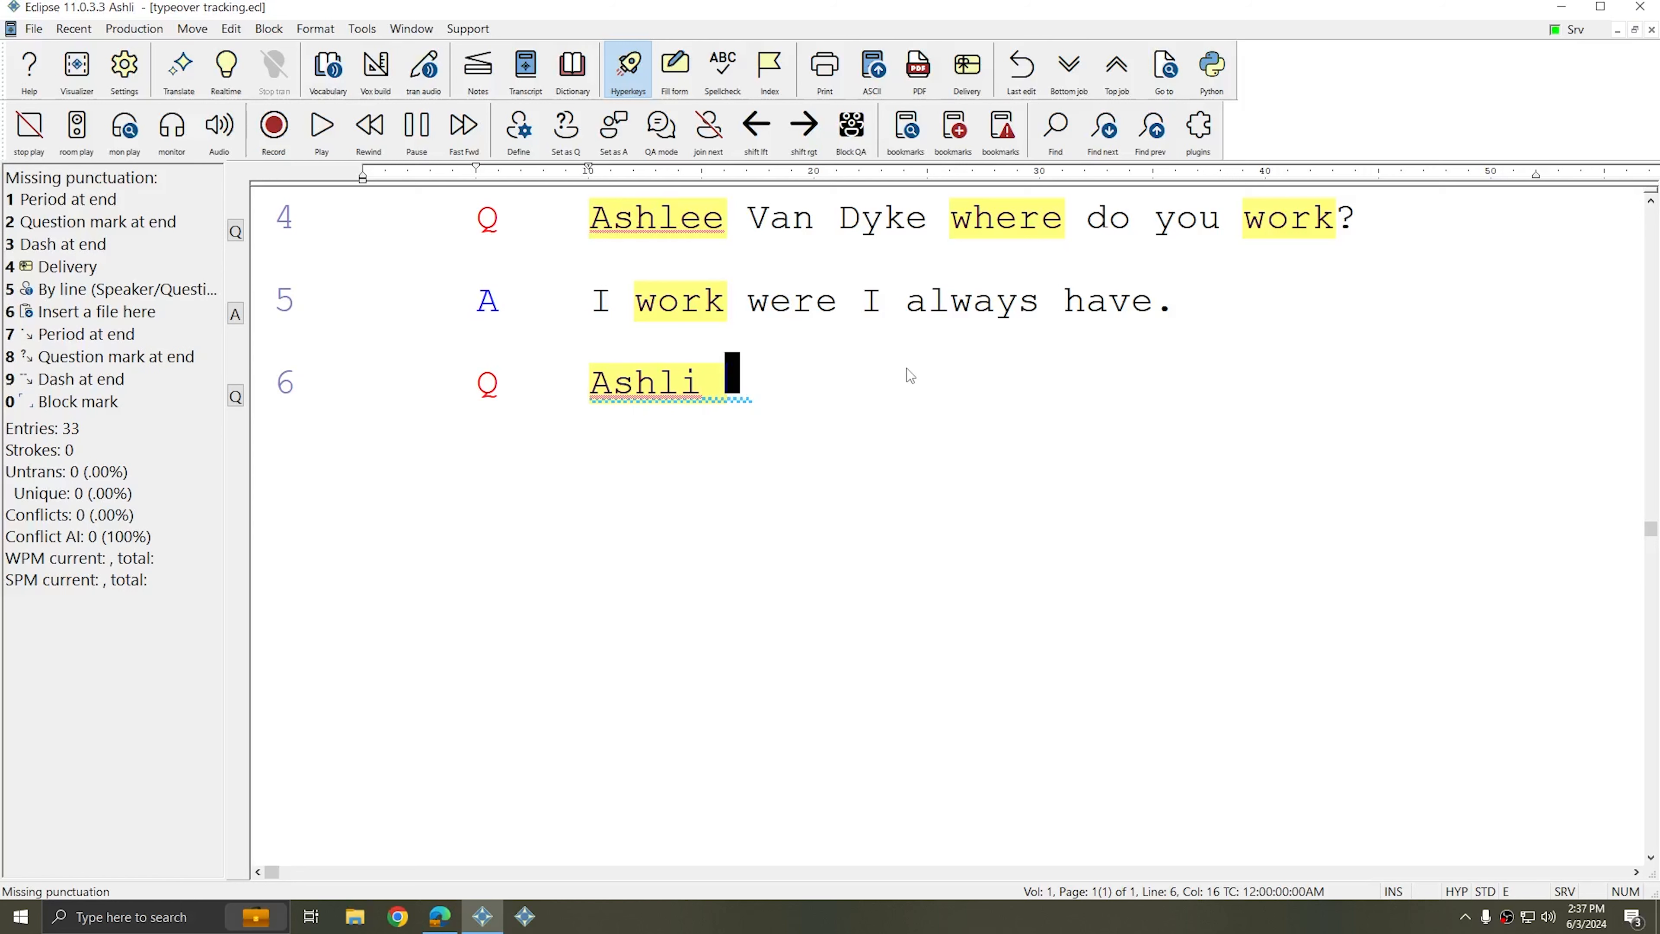
Open the Typeover tracking list in the user settings for programming and examine its recorded word replacements
{"action": "key", "text": "alt+u"}
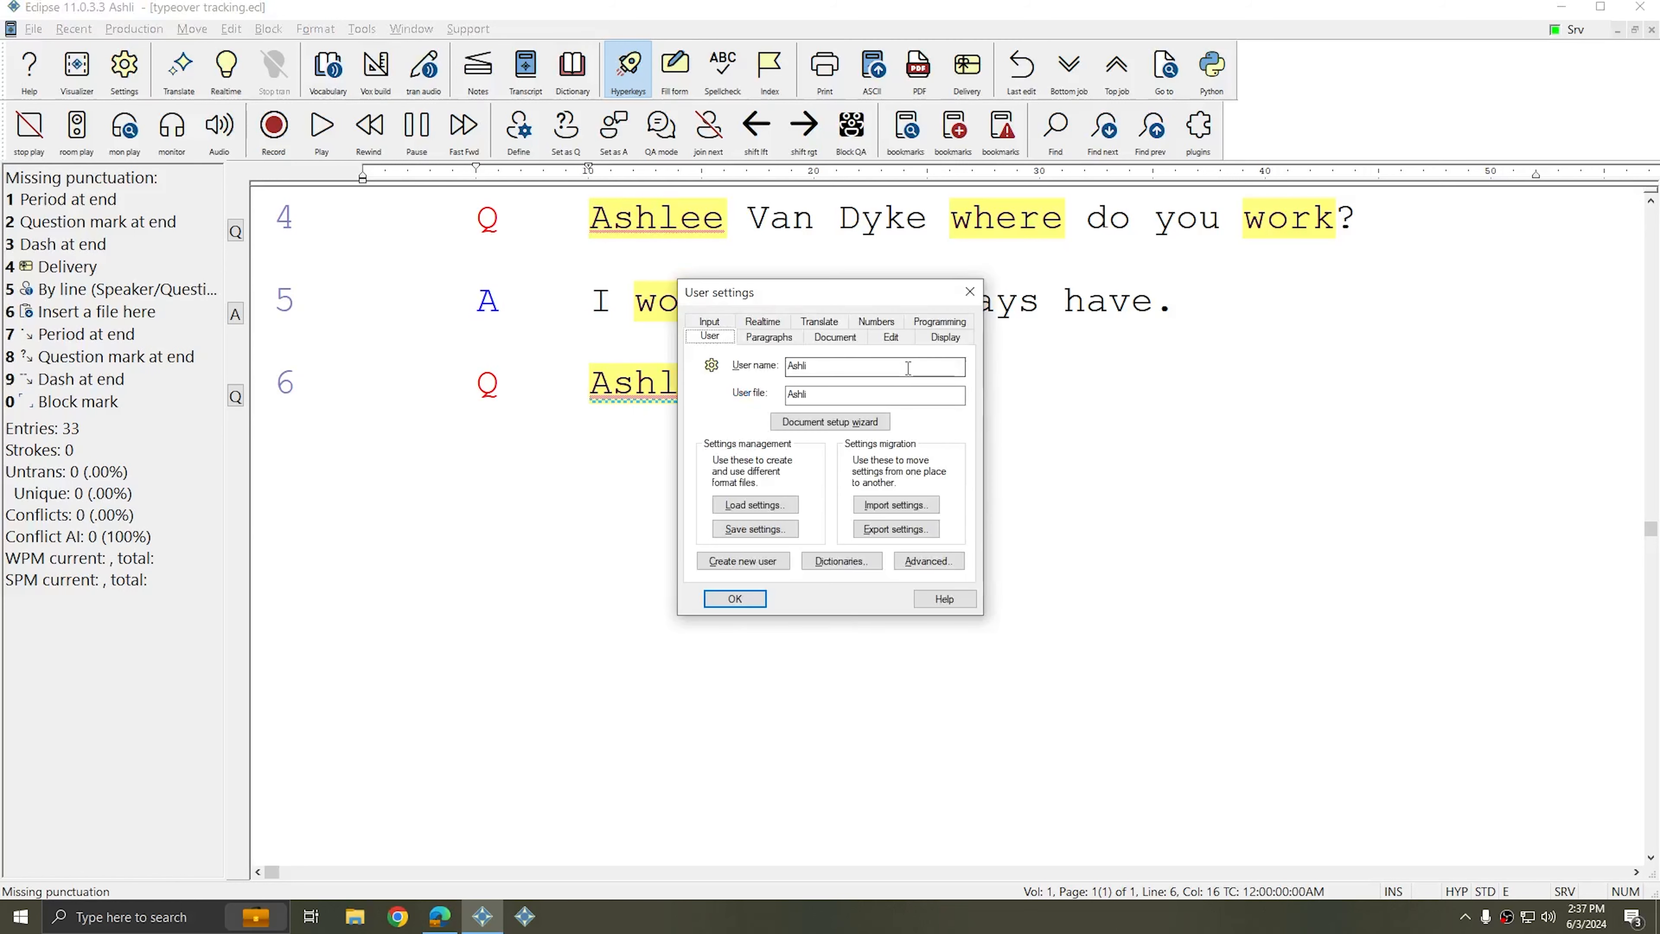
{"action": "left_click", "coordinate": [938, 321]}
{"action": "scroll", "coordinate": [875, 456], "scroll_direction": "down", "scroll_amount": 5}
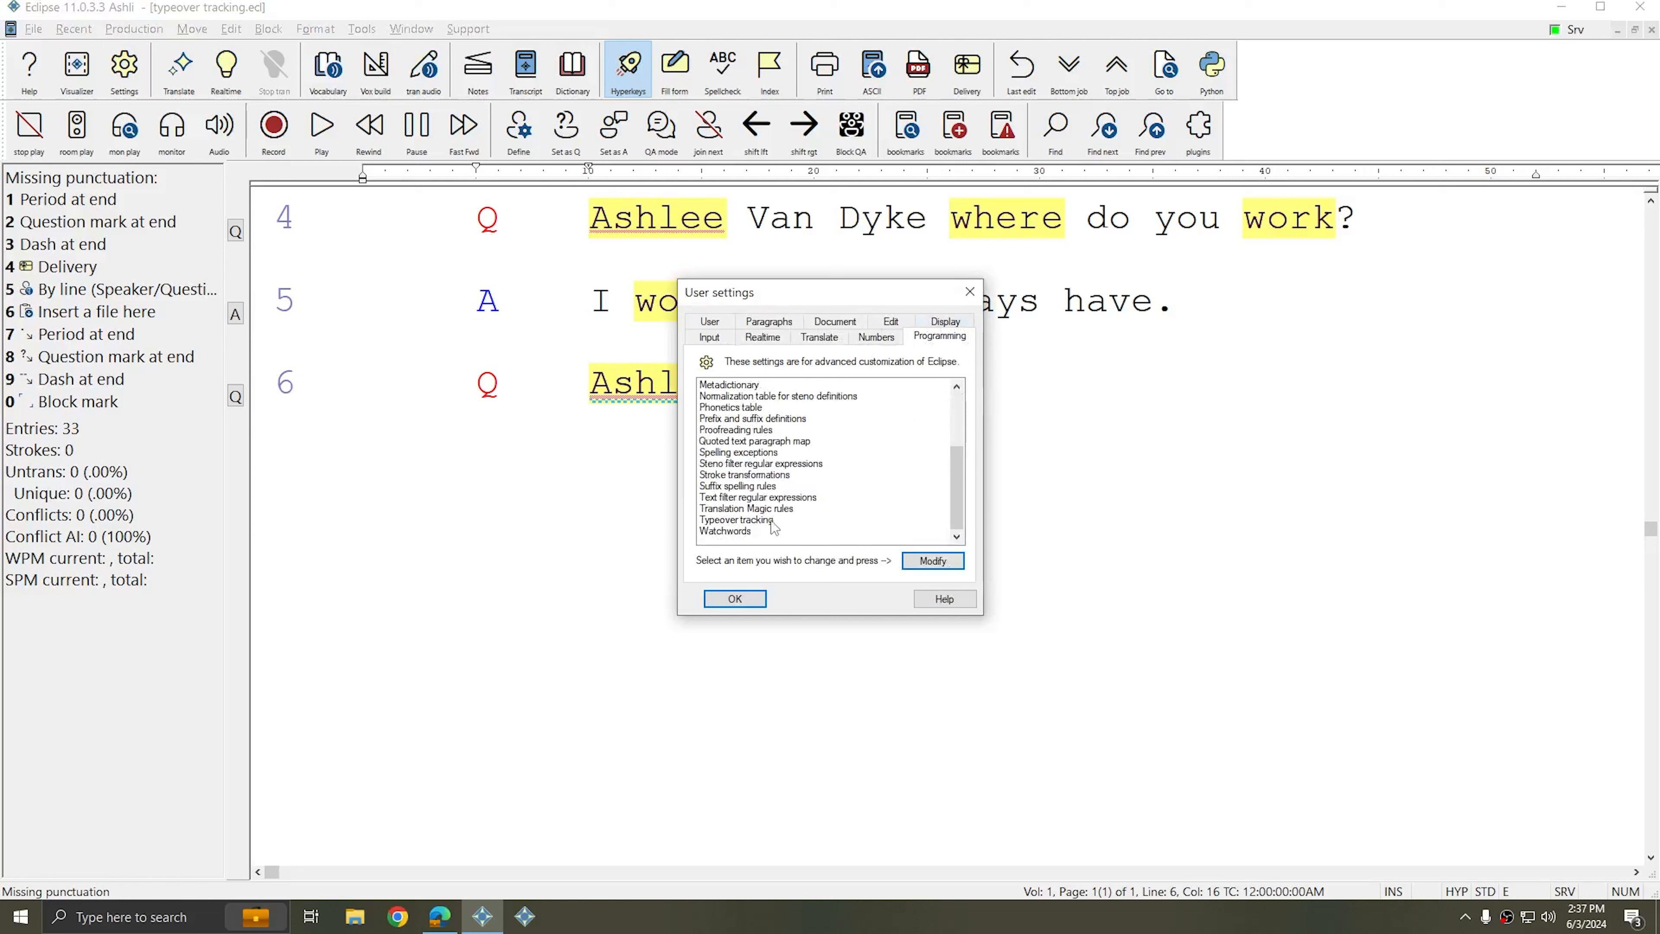
{"action": "double_click", "coordinate": [737, 520]}
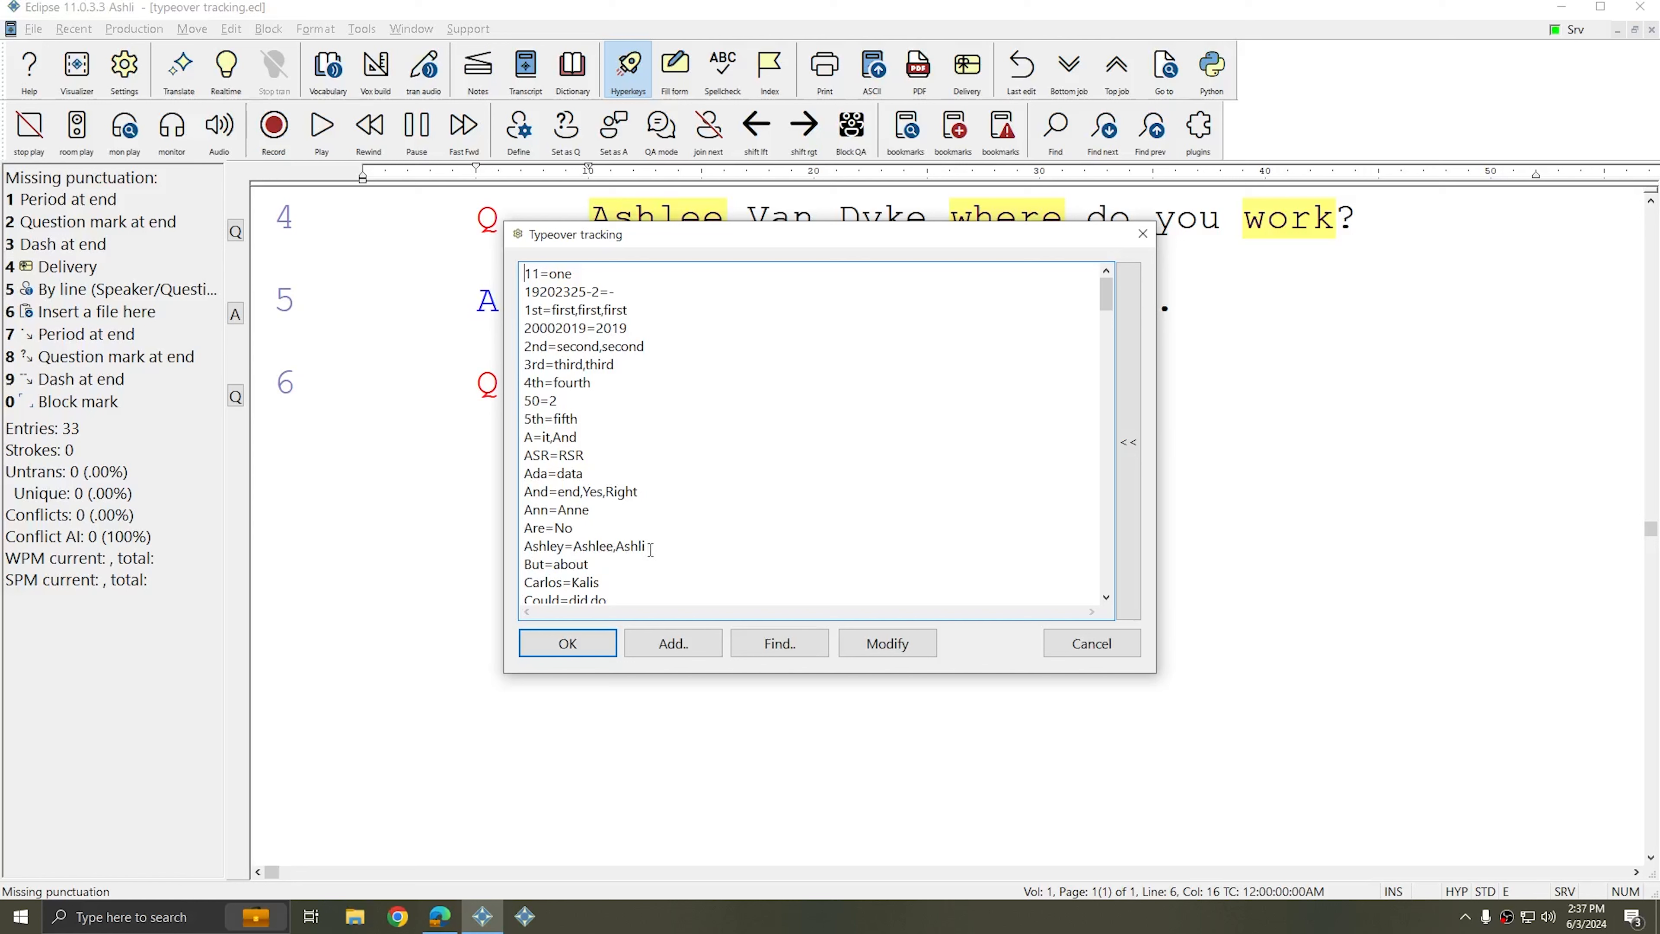
{"action": "scroll", "coordinate": [669, 550], "scroll_direction": "down", "scroll_amount": 4}
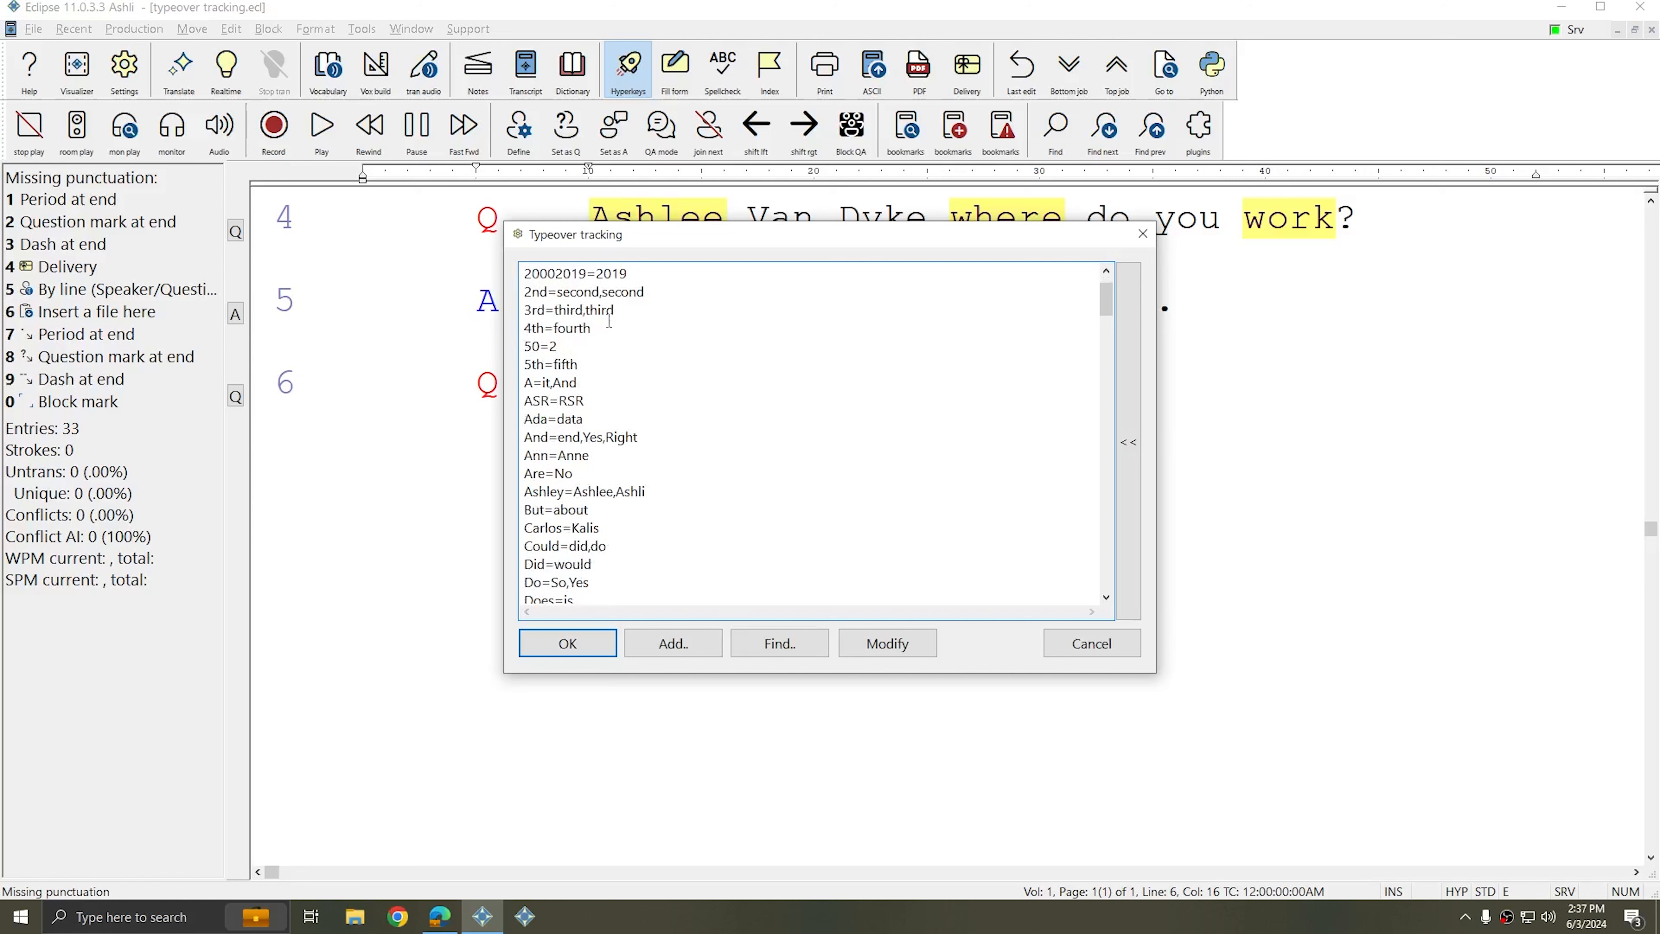
{"action": "scroll", "coordinate": [620, 373], "scroll_direction": "down", "scroll_amount": 2}
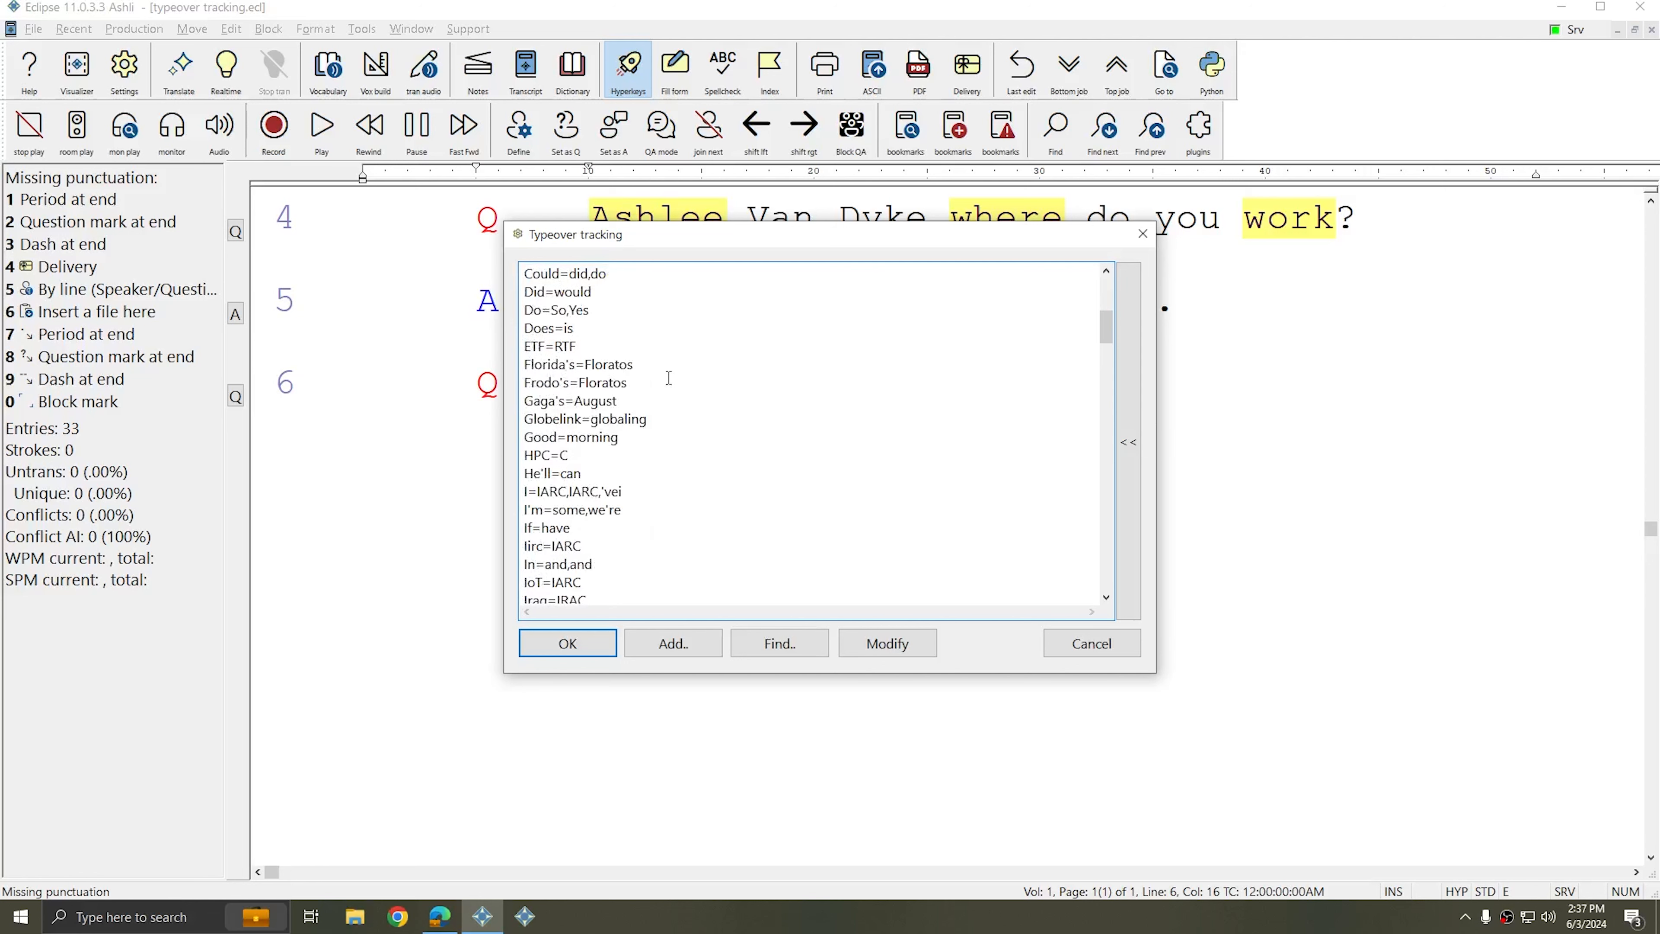
{"action": "scroll", "coordinate": [640, 379], "scroll_direction": "down", "scroll_amount": 4}
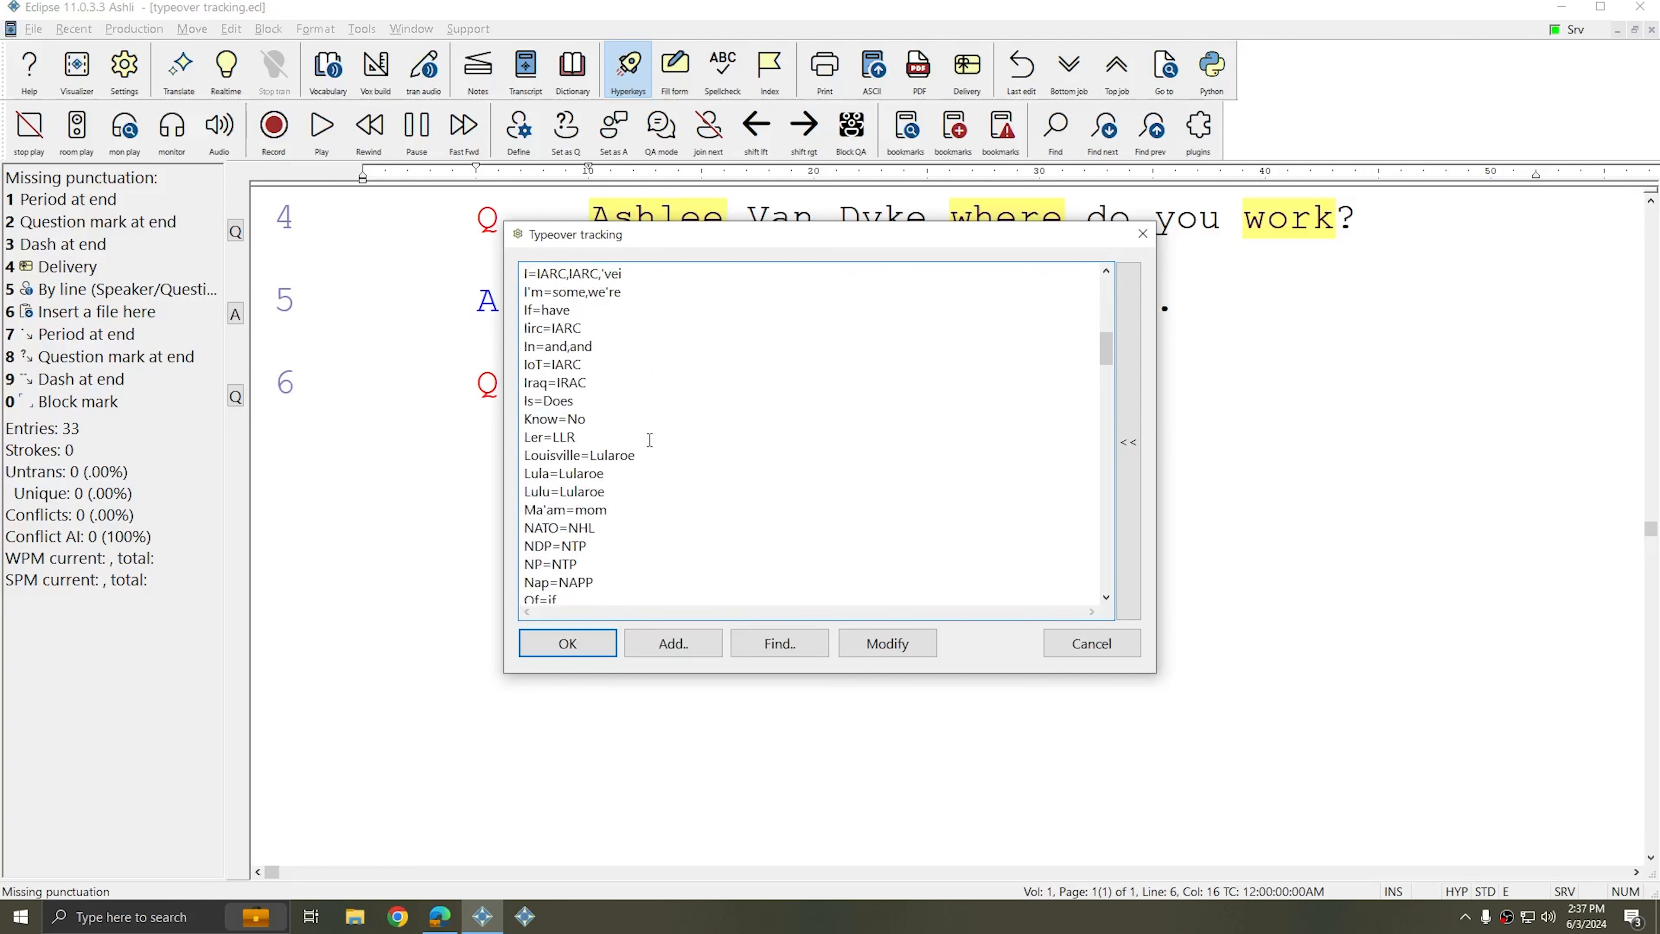
Clear all recorded replacements from the typeover tracking list, enter t=0 as its only entry, and save the settings
{"action": "scroll", "coordinate": [650, 438], "scroll_direction": "down", "scroll_amount": 11}
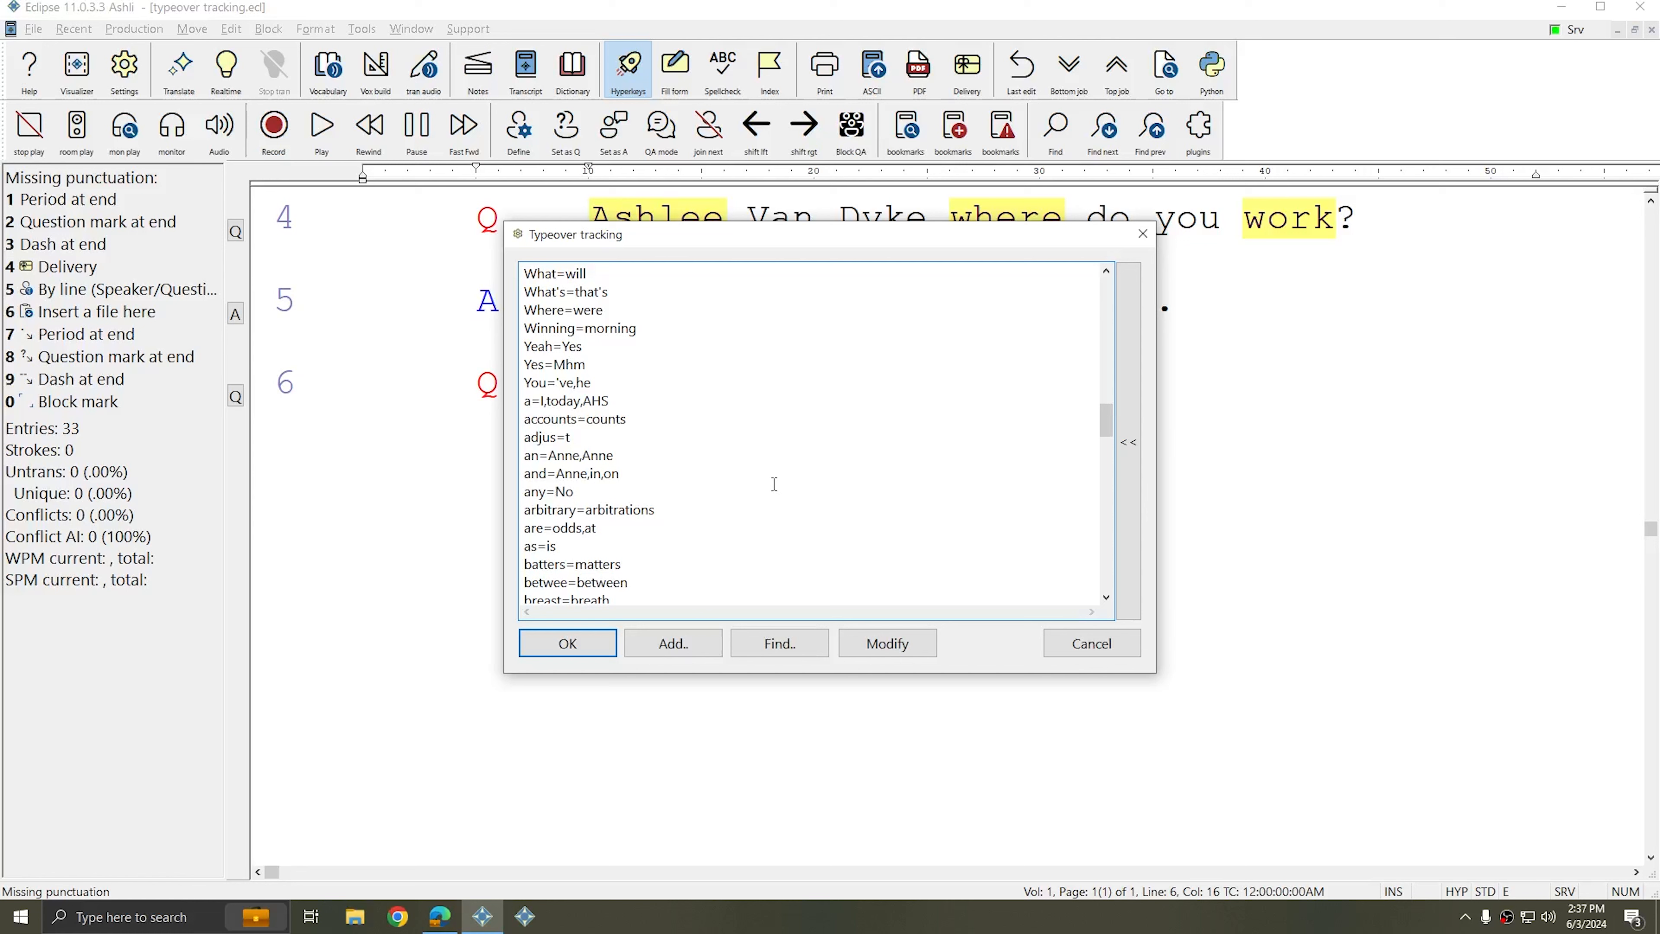
{"action": "scroll", "coordinate": [773, 483], "scroll_direction": "down", "scroll_amount": 12}
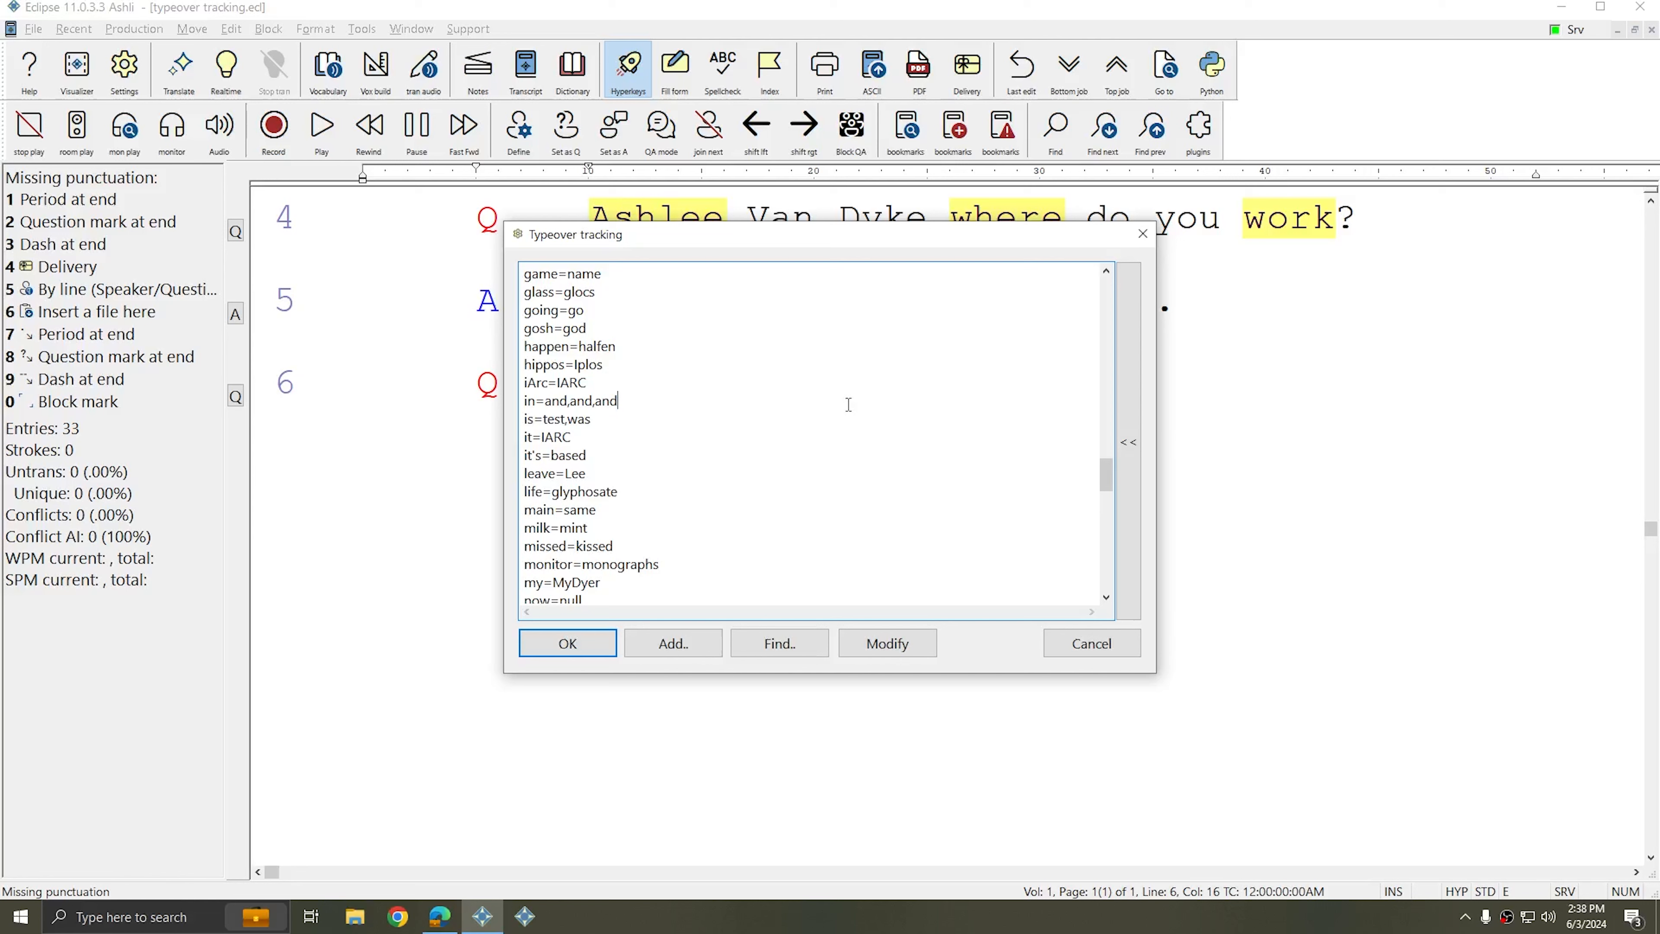
{"action": "key", "text": "ctrl+a"}
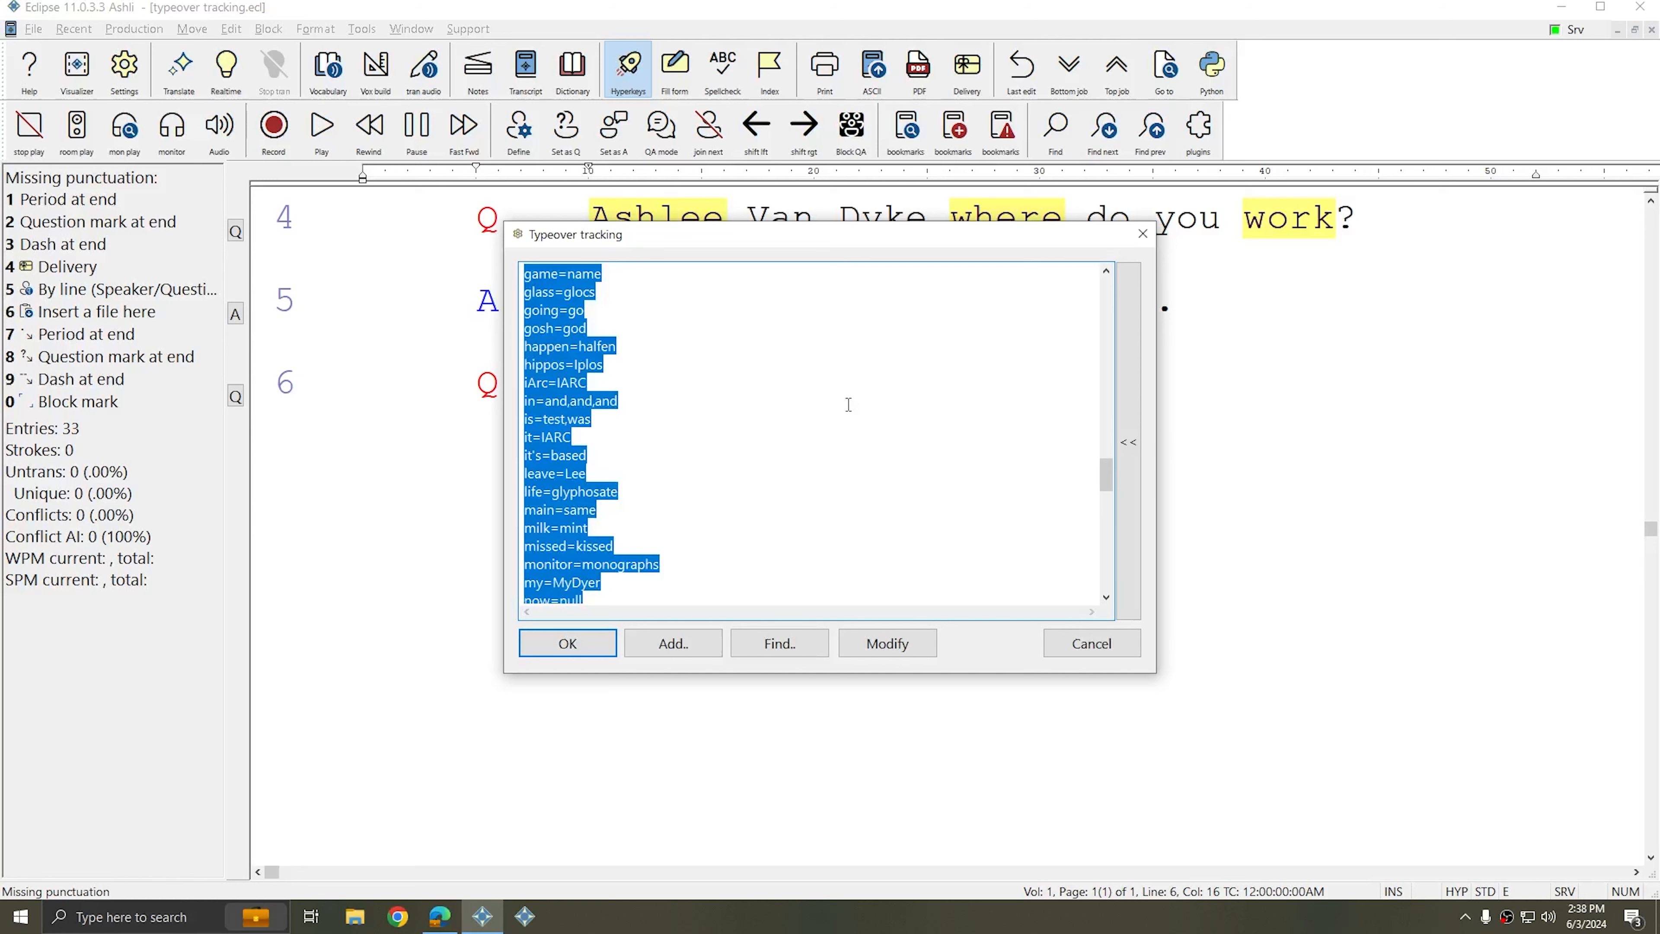
{"action": "key", "text": "Delete"}
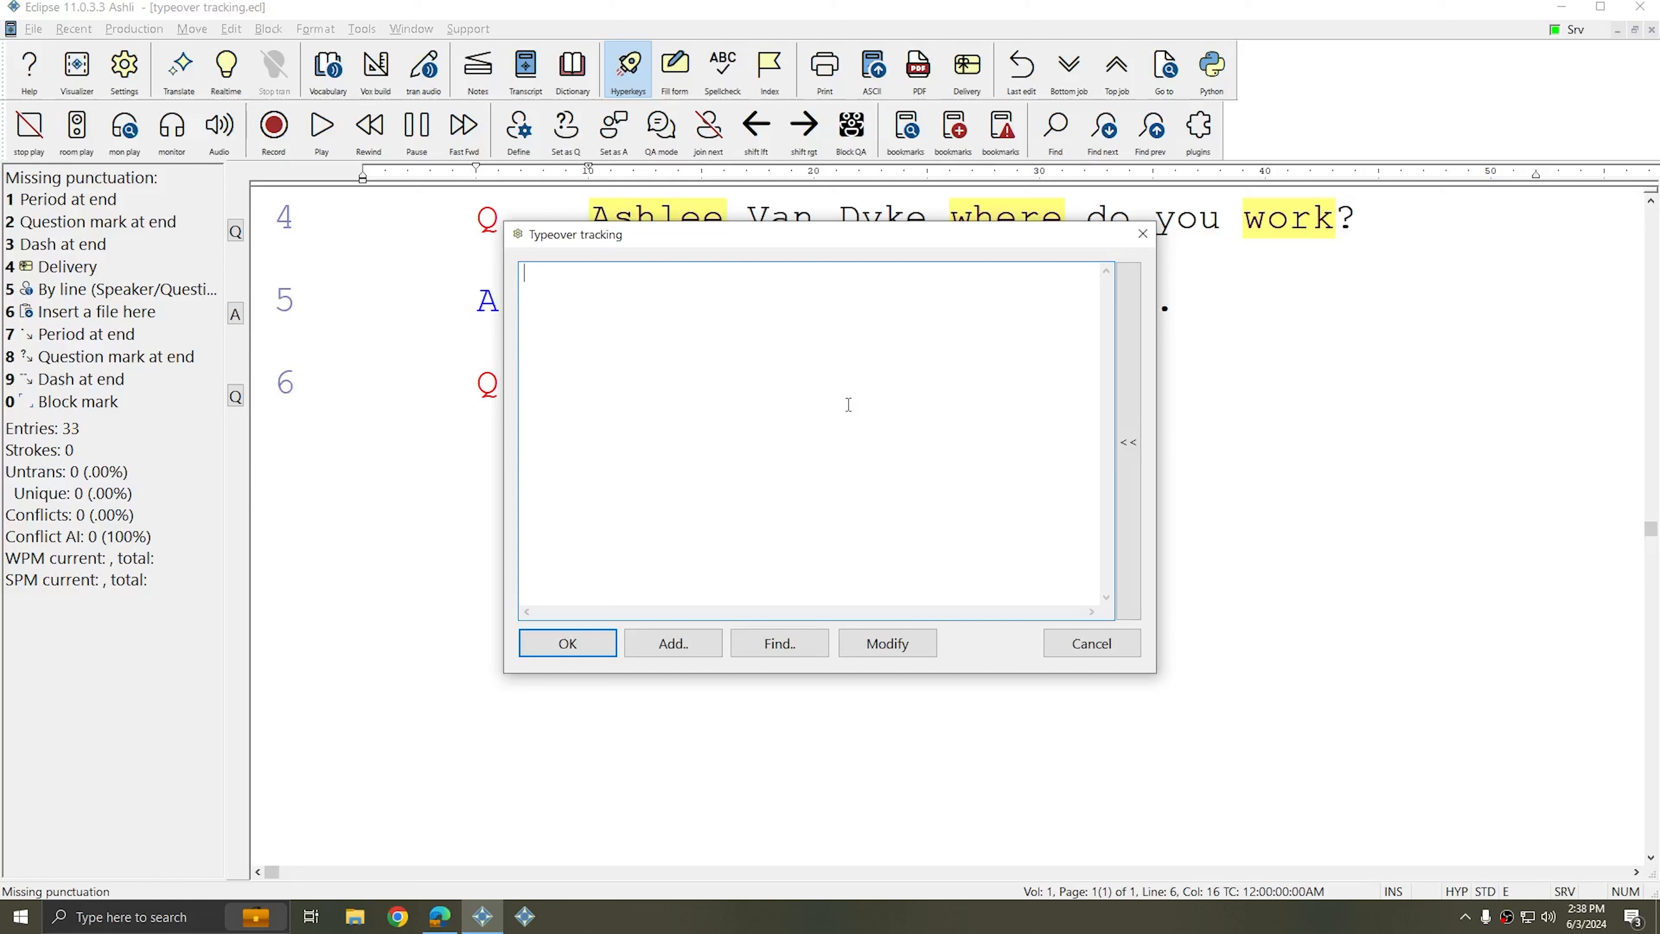
{"action": "type", "text": "t=0"}
{"action": "left_click_drag", "start_coordinate": [526, 273], "coordinate": [541, 273]}
{"action": "left_click", "coordinate": [565, 281]}
{"action": "left_click", "coordinate": [583, 648]}
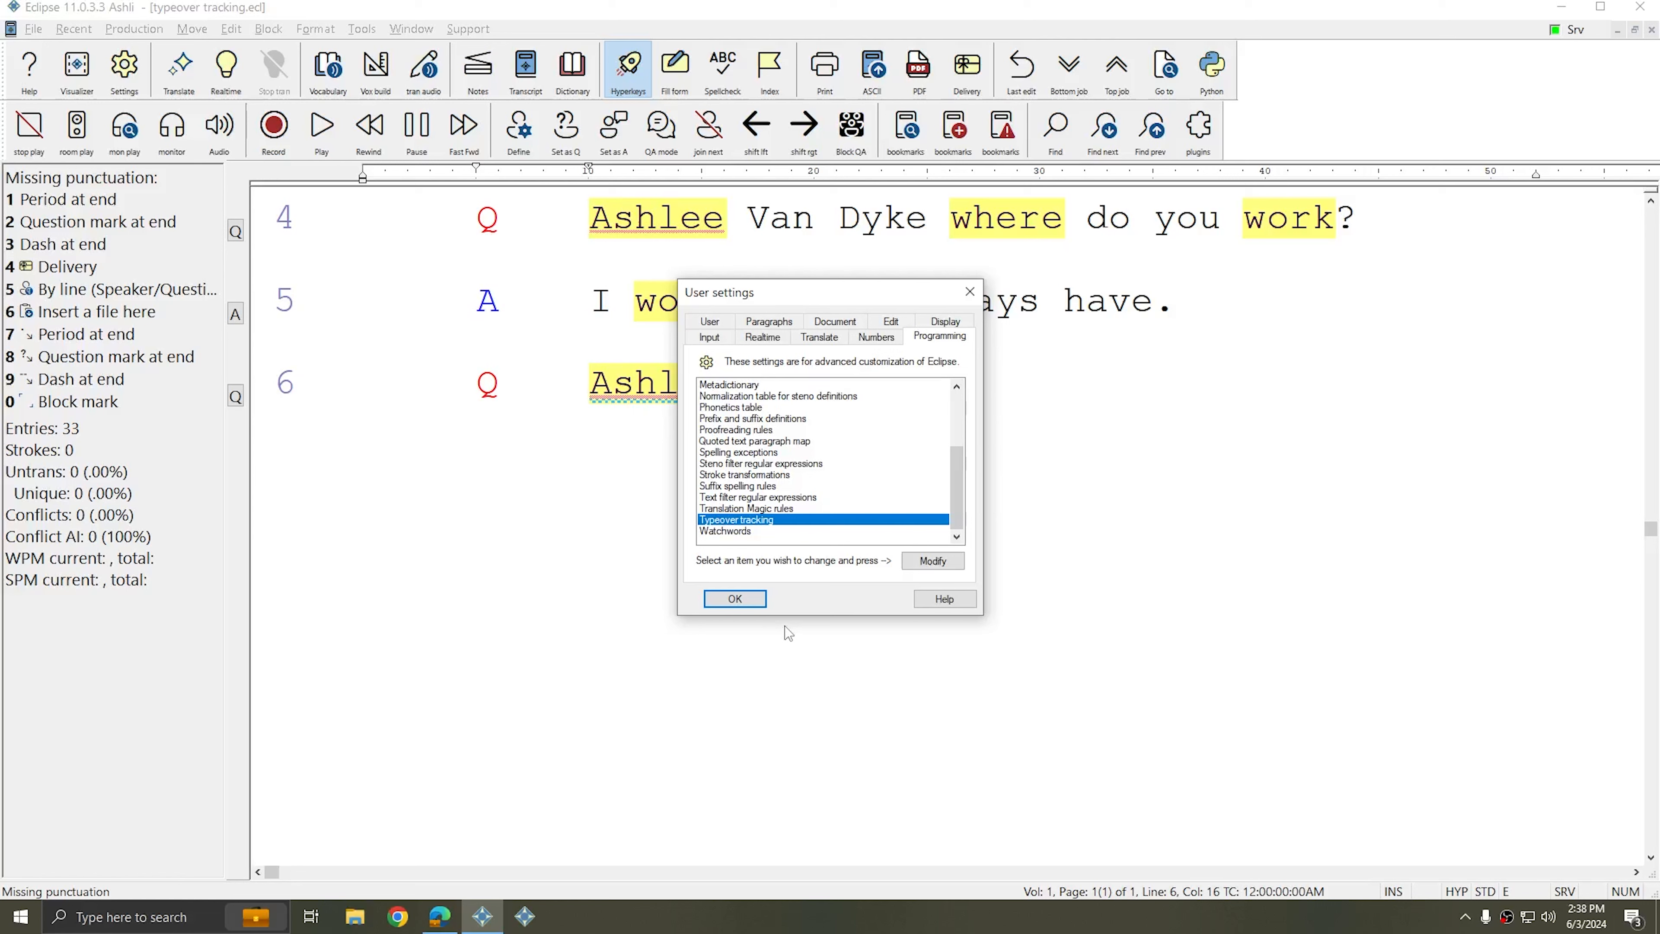
{"action": "left_click", "coordinate": [758, 599]}
Replace "were" with "where" in the line 5 answer
{"action": "left_click", "coordinate": [772, 302]}
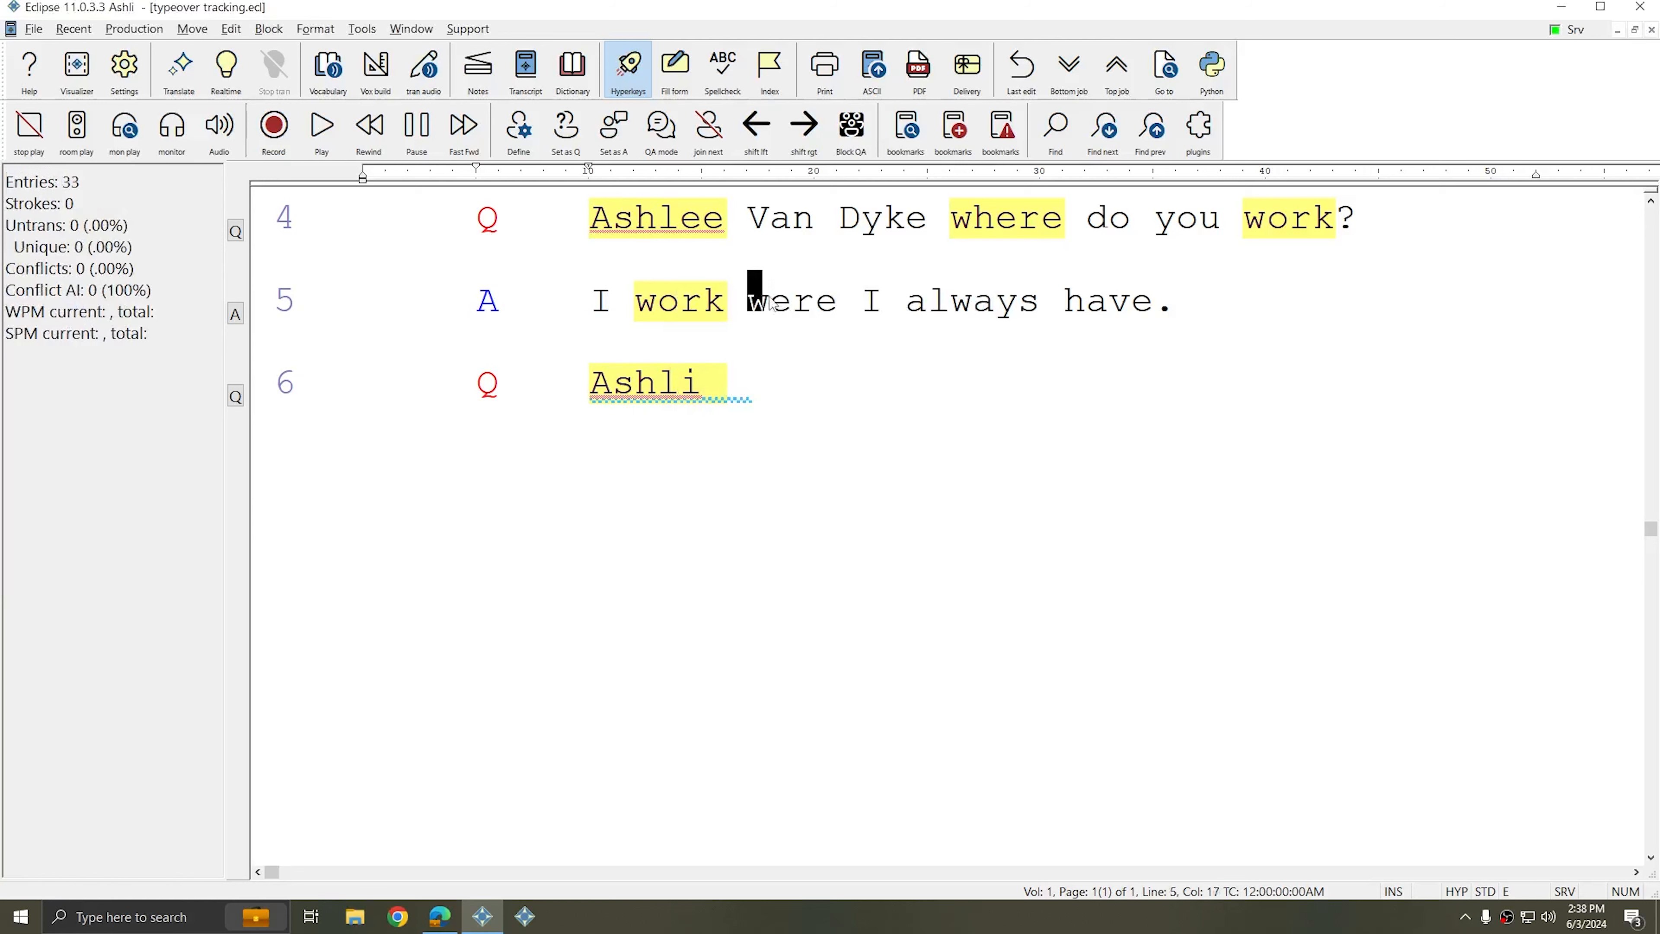
{"action": "type", "text": "twhere"}
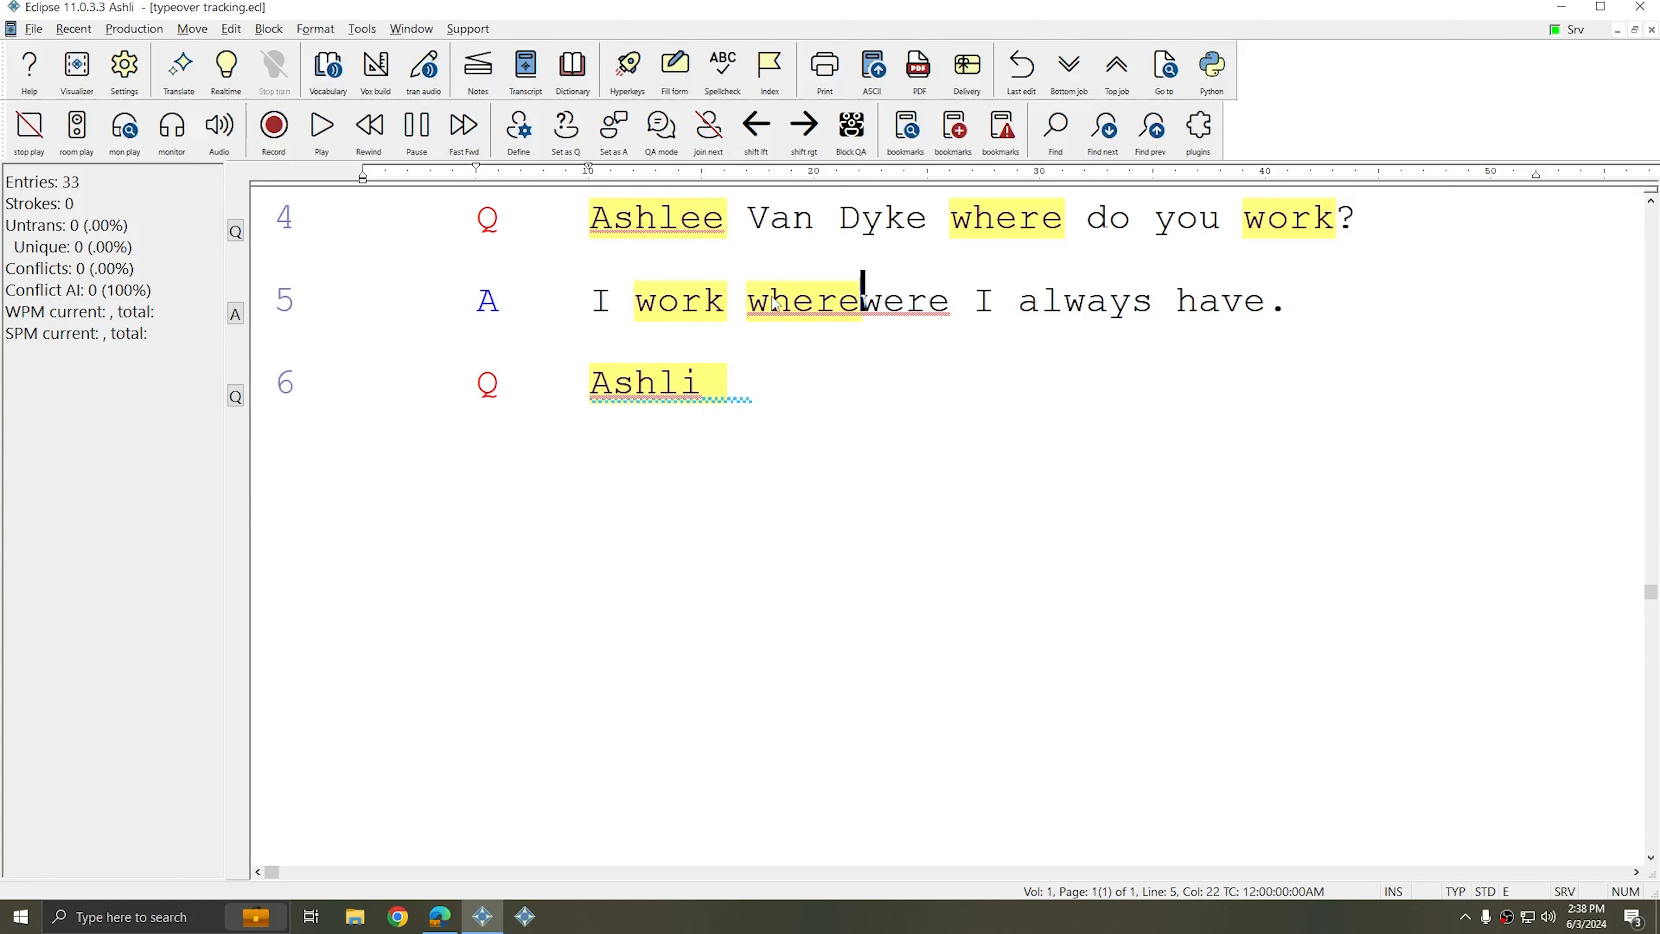
{"action": "key", "text": "Escape"}
{"action": "key", "text": "d"}
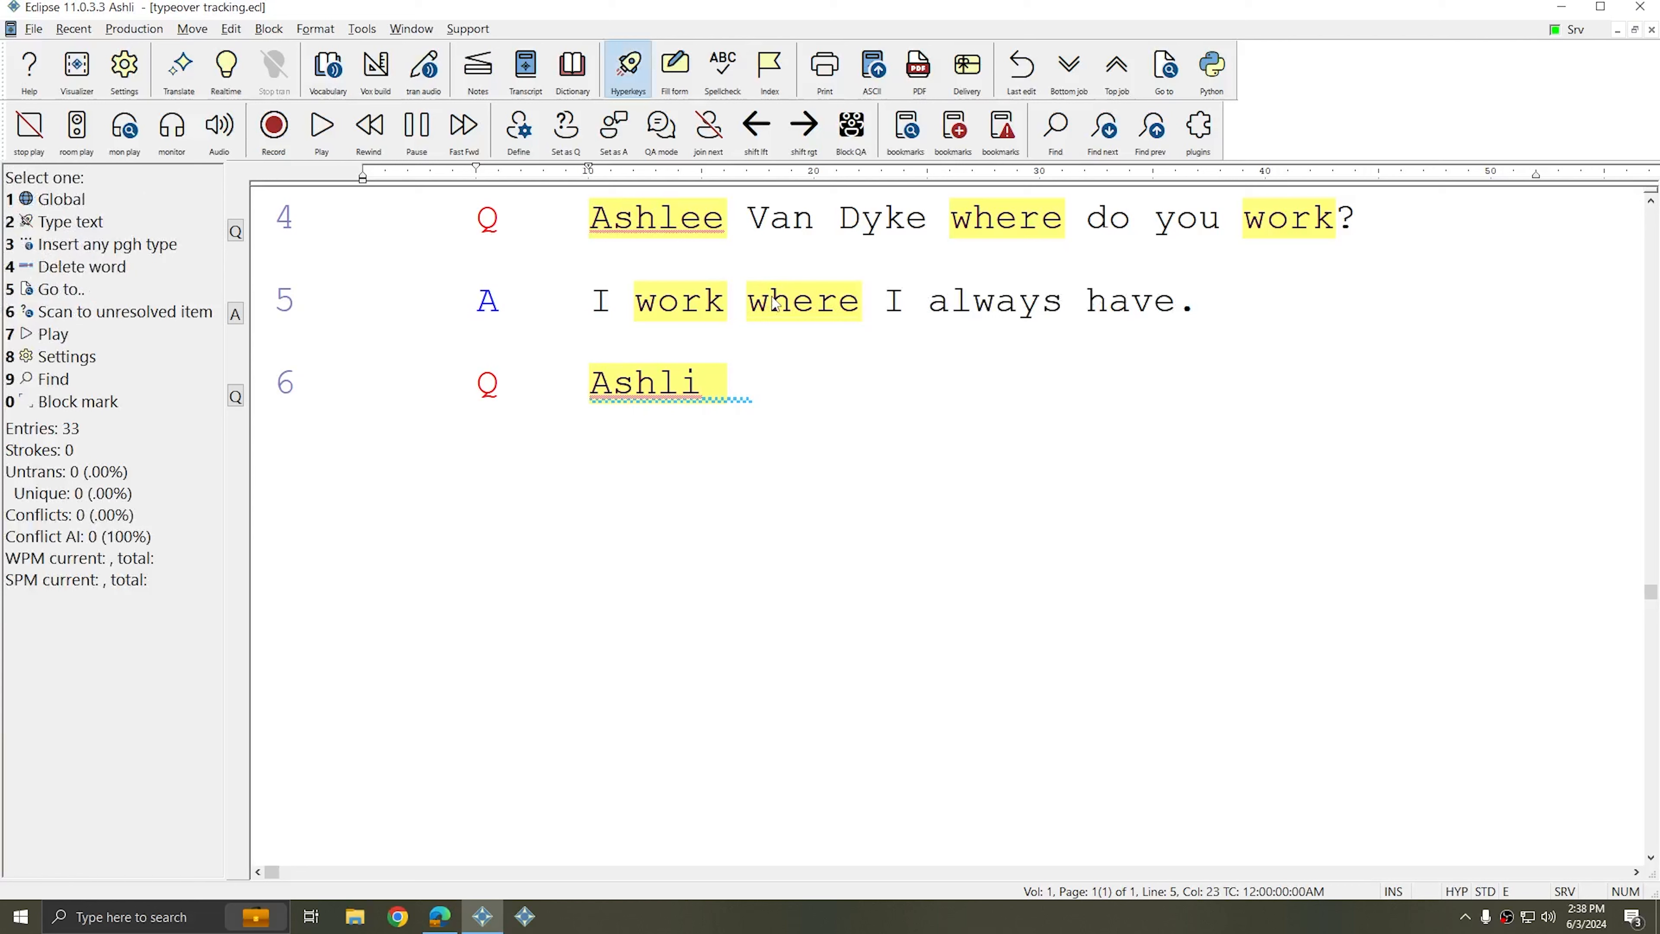
Insert a comma after "always" in line 5 and change line 6 from a question to an answer
{"action": "key", "text": "ctrl+Right"}
{"action": "key", "text": "ctrl+Right"}
{"action": "type", "text": ","}
{"action": "key", "text": "ctrl+Right"}
{"action": "key", "text": "ctrl+Right"}
{"action": "key", "text": "a"}
{"action": "key", "text": "ctrl+Left"}
{"action": "key", "text": "ctrl+Left"}
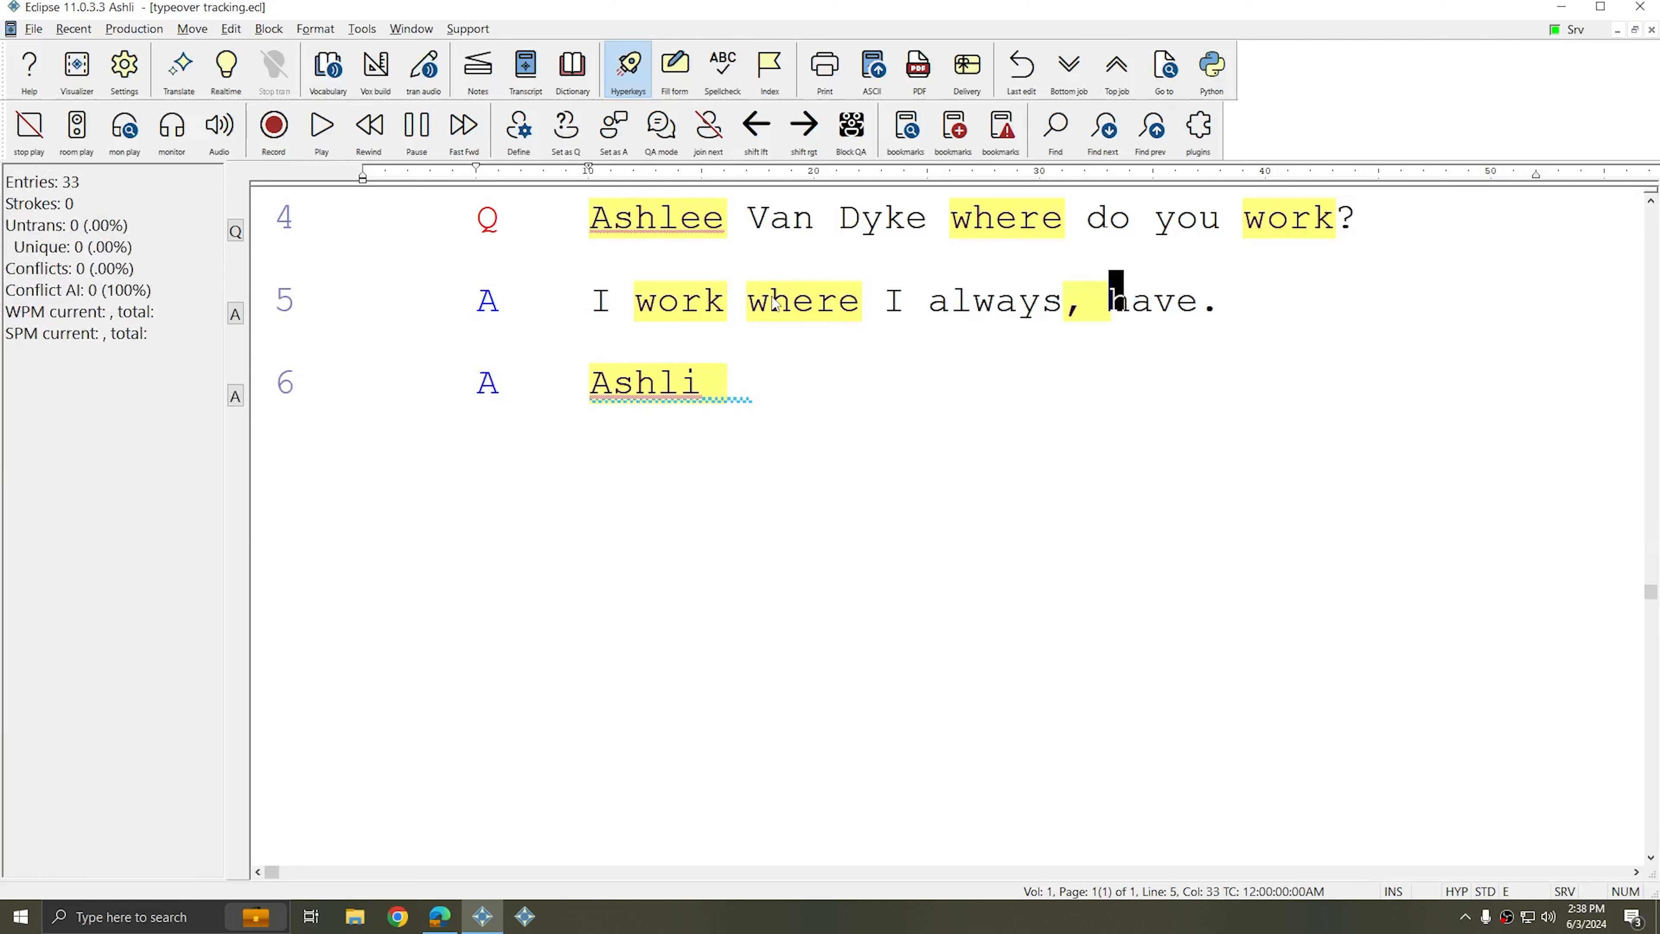
Replace "have" with "halve" at the end of the line 5 answer
{"action": "key", "text": "Escape"}
{"action": "type", "text": "halve"}
{"action": "key", "text": "Escape"}
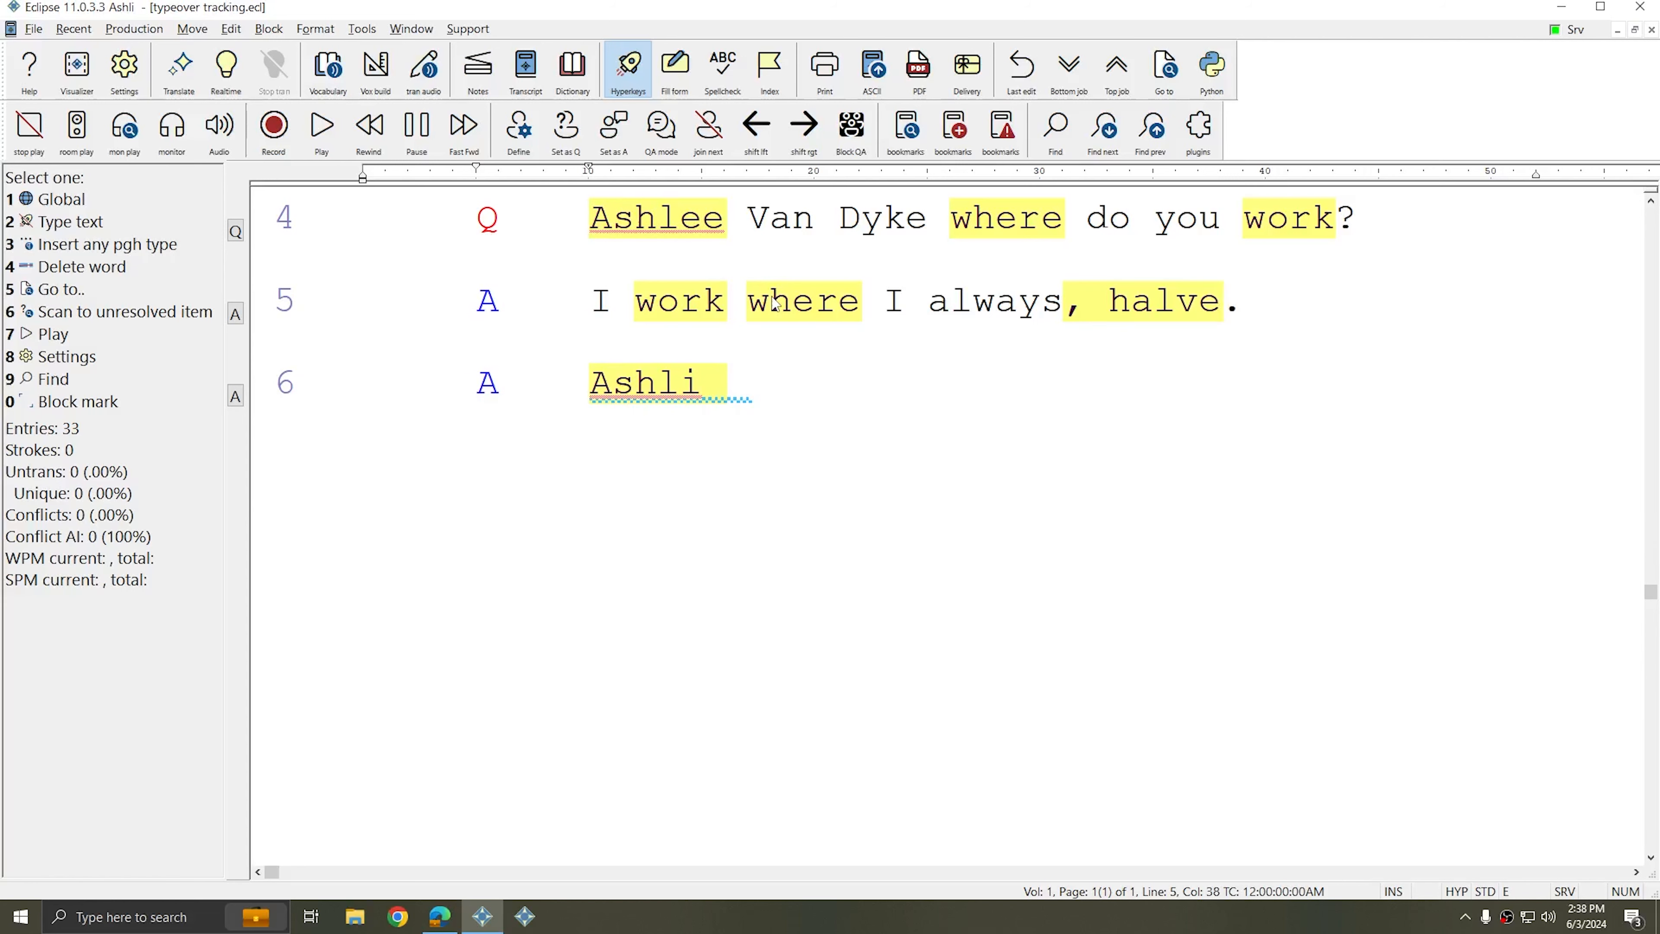
Reopen the typeover tracking list in the programming user settings to check its recorded entries
{"action": "key", "text": "8"}
{"action": "left_click", "coordinate": [923, 332]}
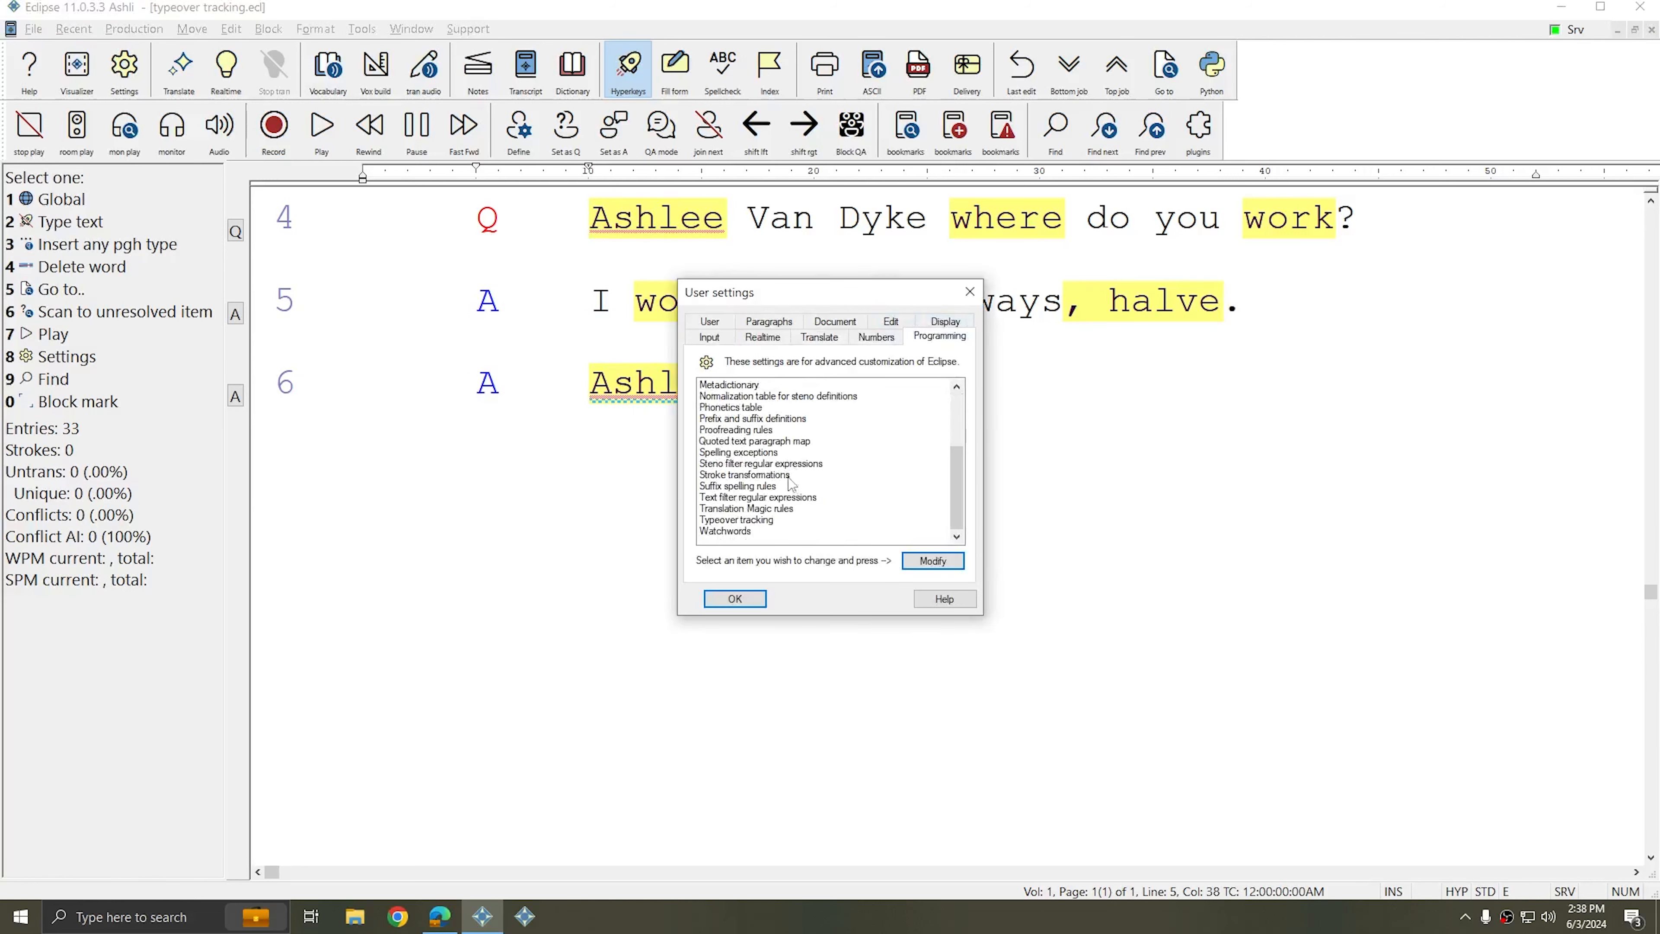
{"action": "double_click", "coordinate": [745, 519]}
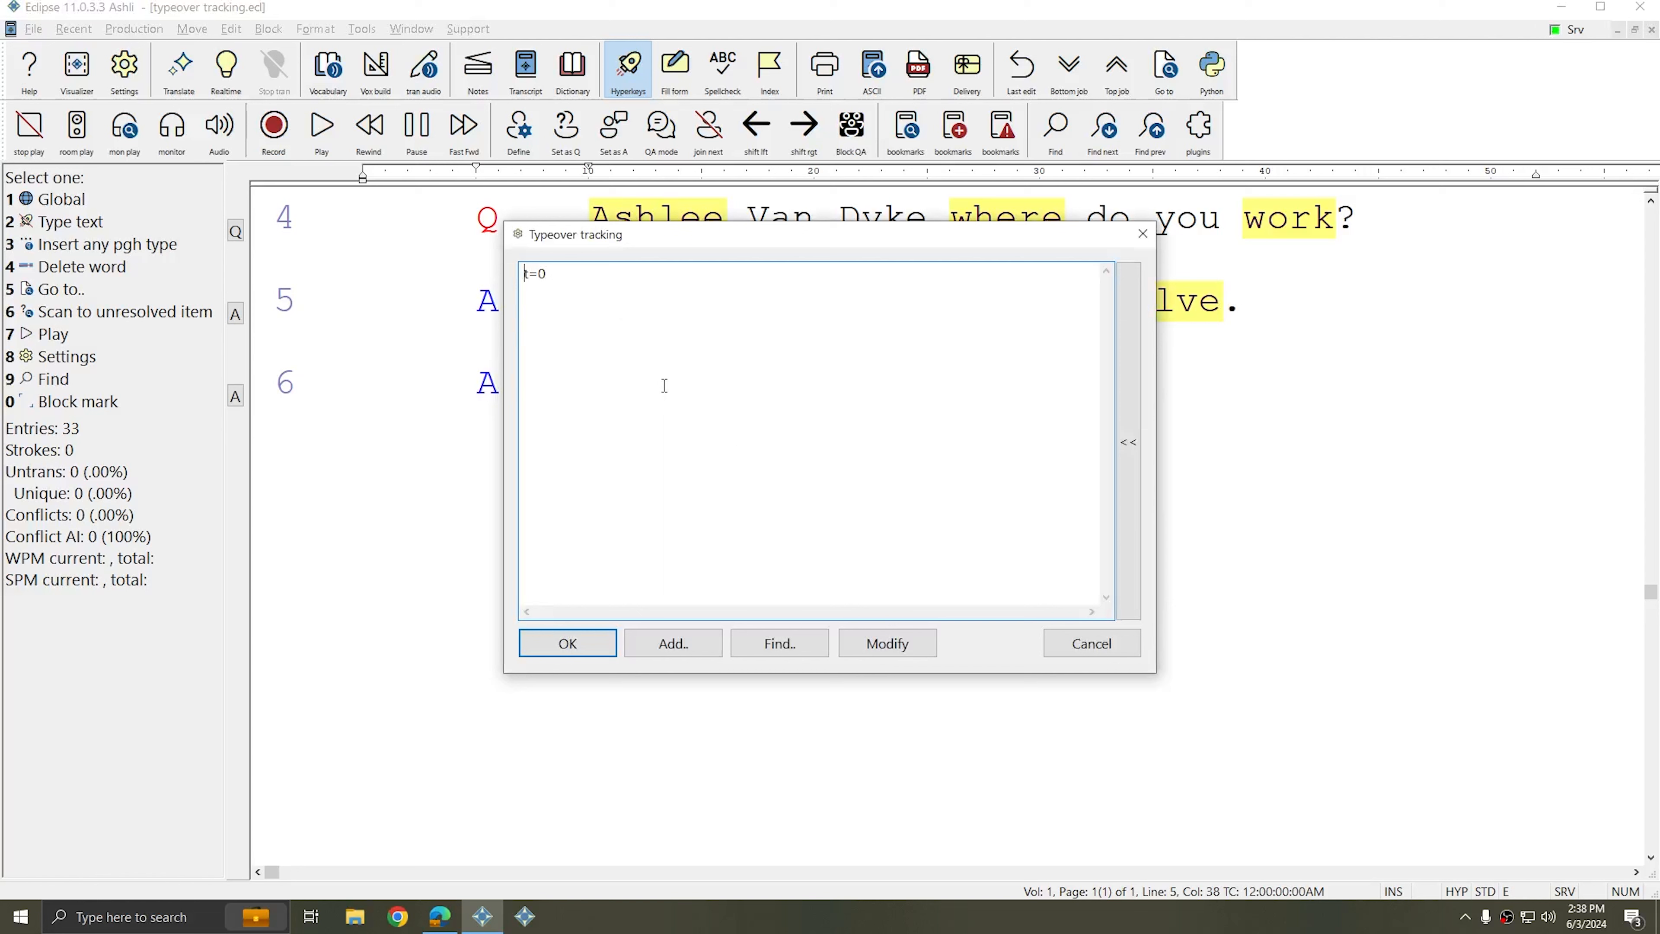